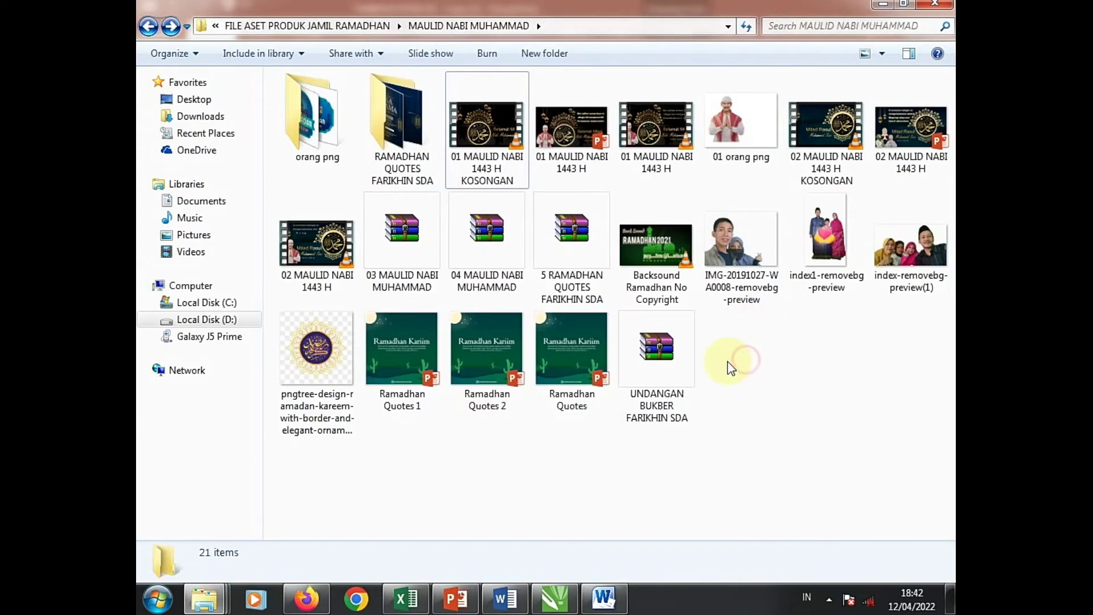
- Extract the UNDANGAN BUKBER FARIKHIN SDA archive here, entering the archive password
left_click(658, 402)
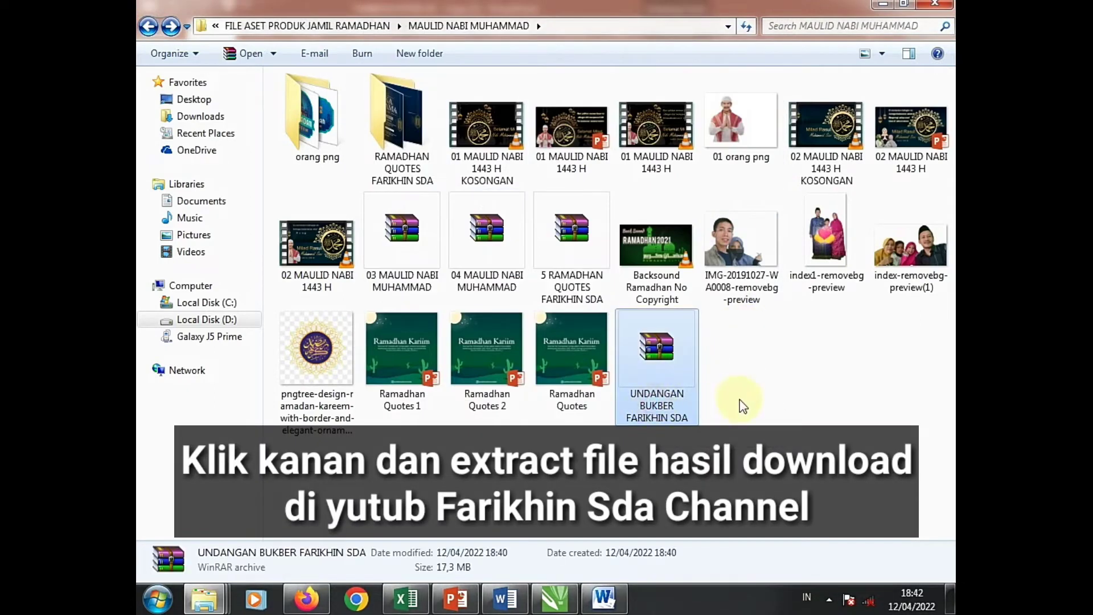
right_click(656, 370)
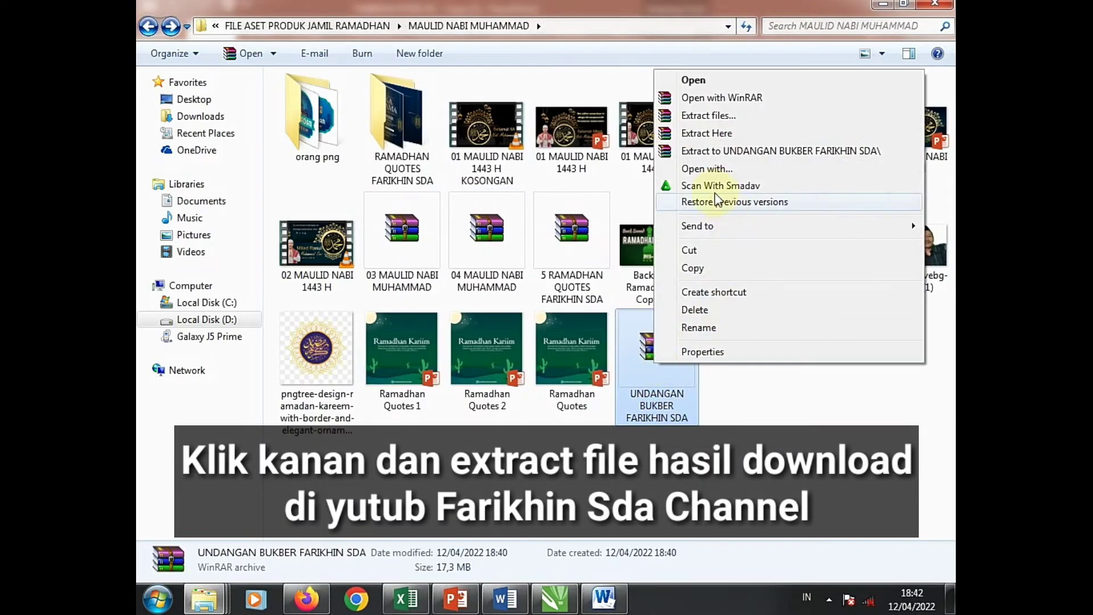
left_click(710, 134)
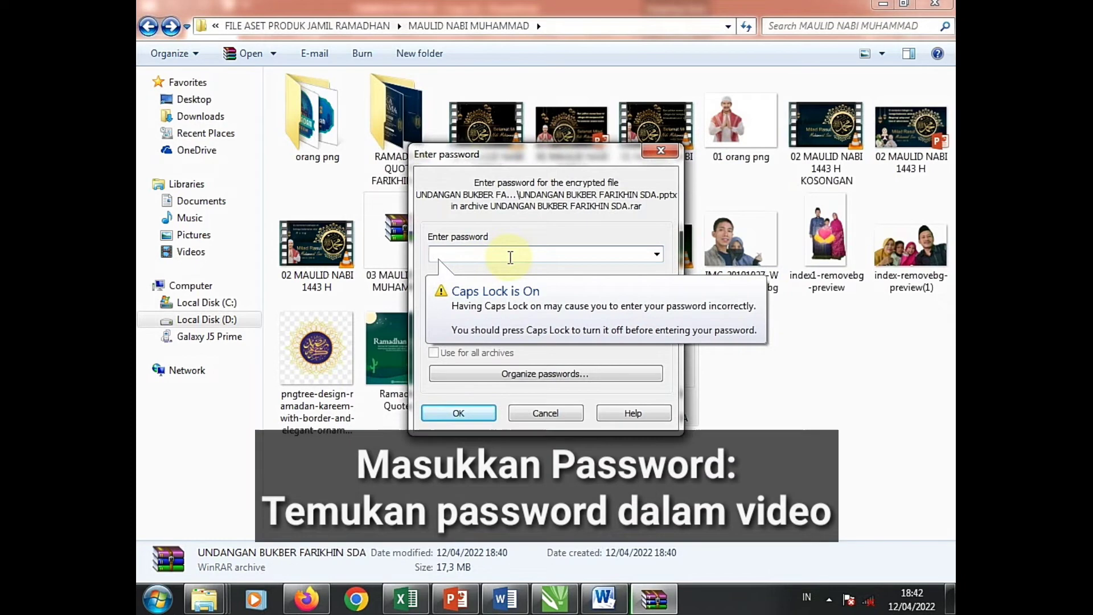
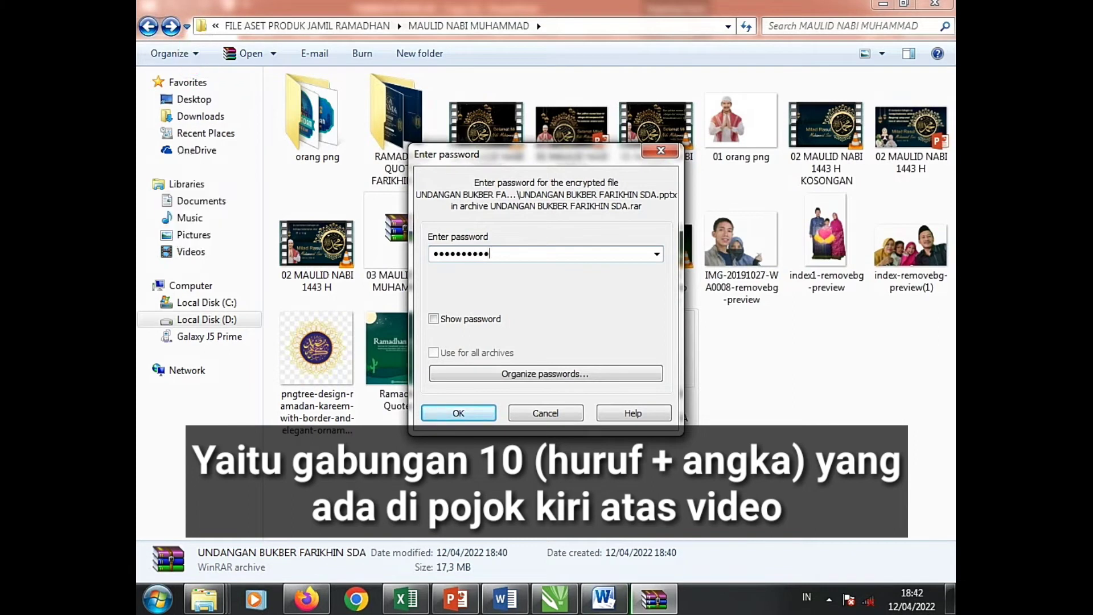
left_click(459, 413)
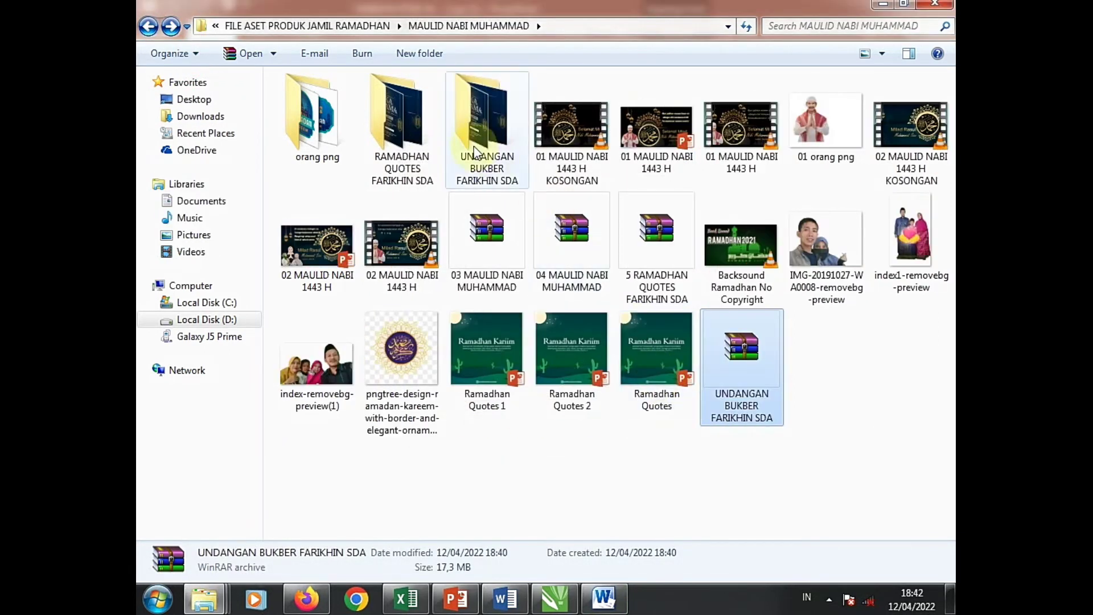
- Open the extracted folder, show its files as Large Icons, and bring up the video's options
left_click(480, 149)
double_click(479, 149)
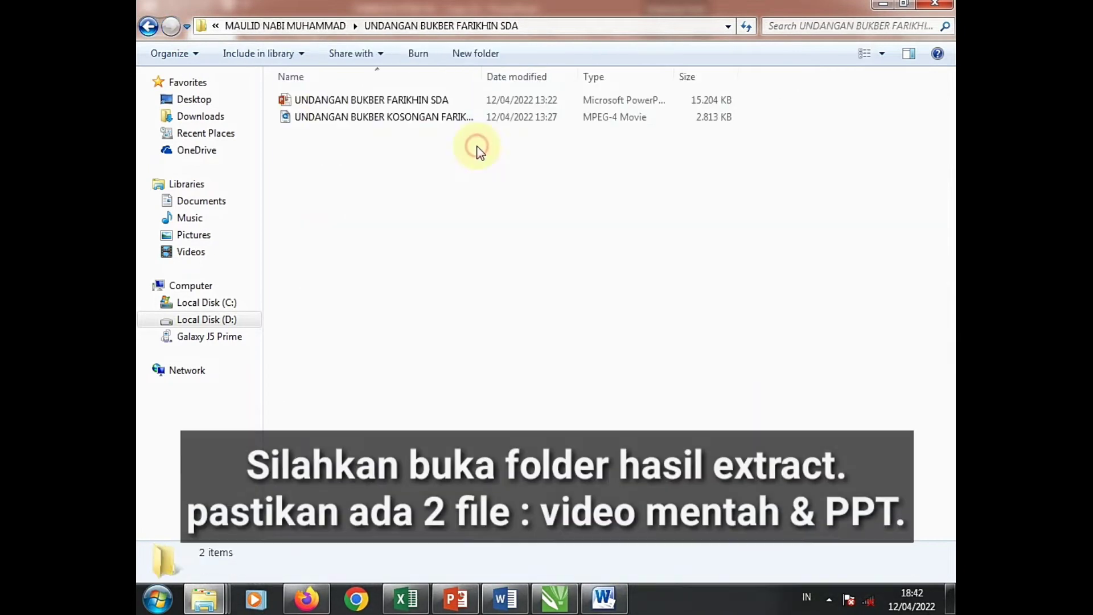
left_click(882, 53)
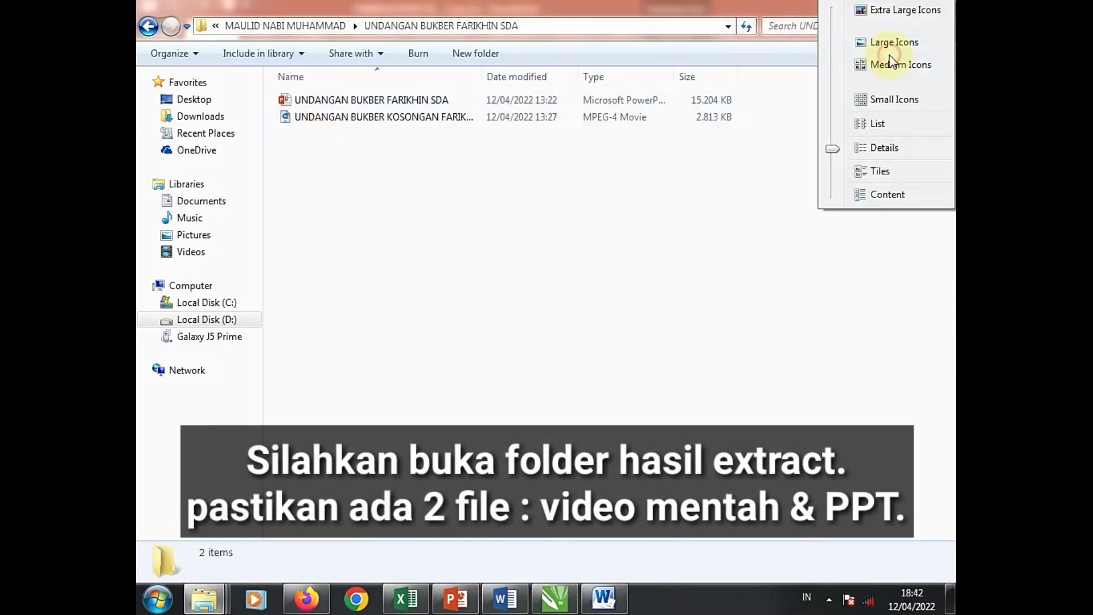
left_click(889, 42)
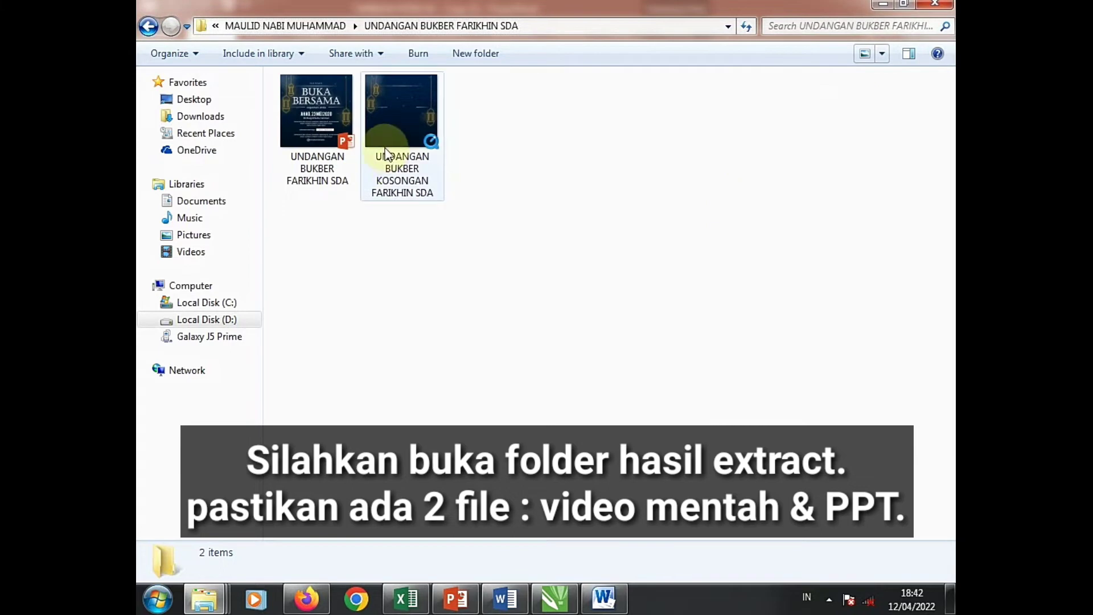
left_click(395, 134)
right_click(397, 137)
mouse_move(444, 161)
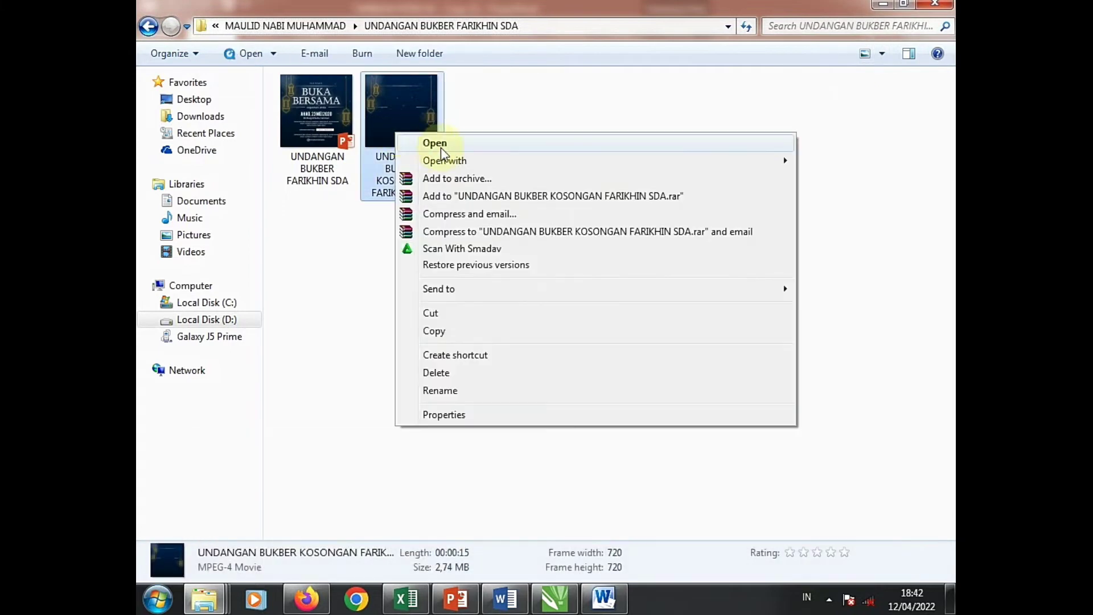
- Play the blank invitation video in VLC, moving the player window into view
left_click(327, 179)
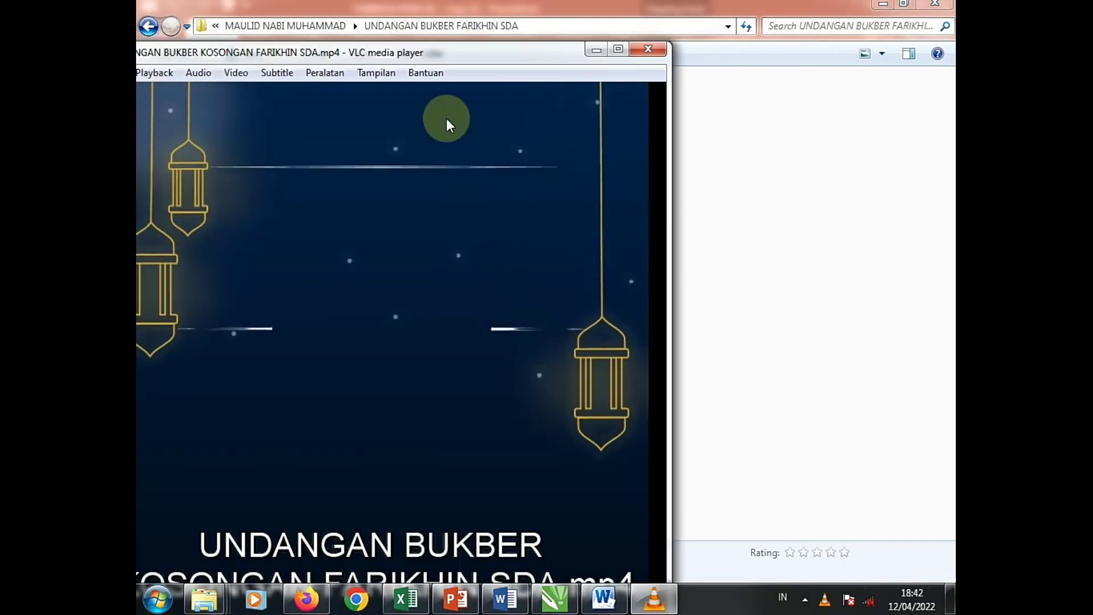
left_click_drag(434, 61, 520, 28)
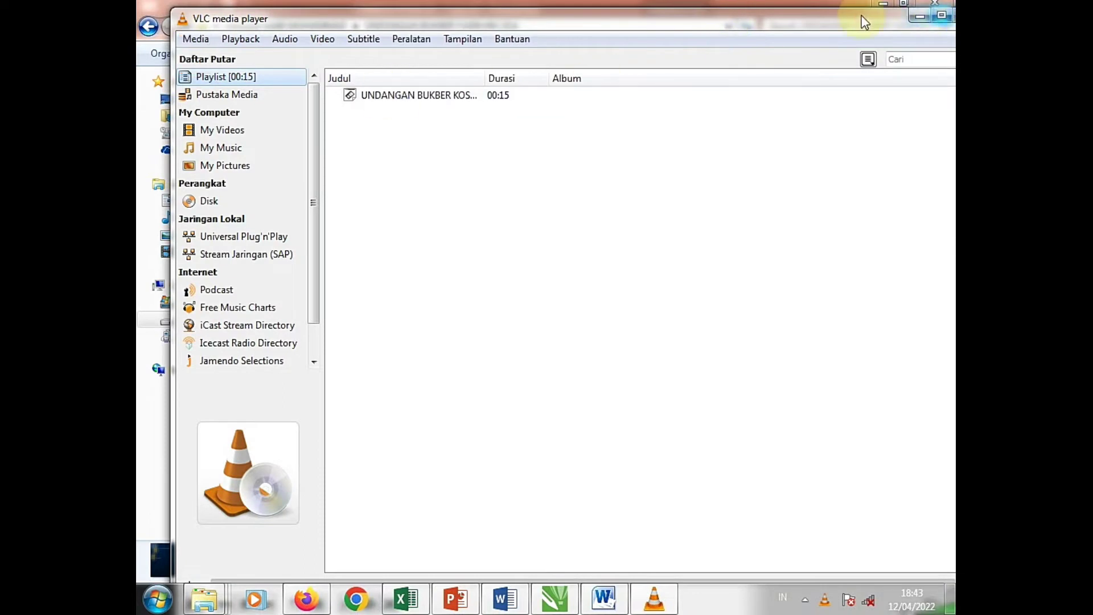
left_click_drag(860, 17, 666, 23)
- Minimise VLC, open the invitation presentation and show its Animation Pane
left_click(769, 17)
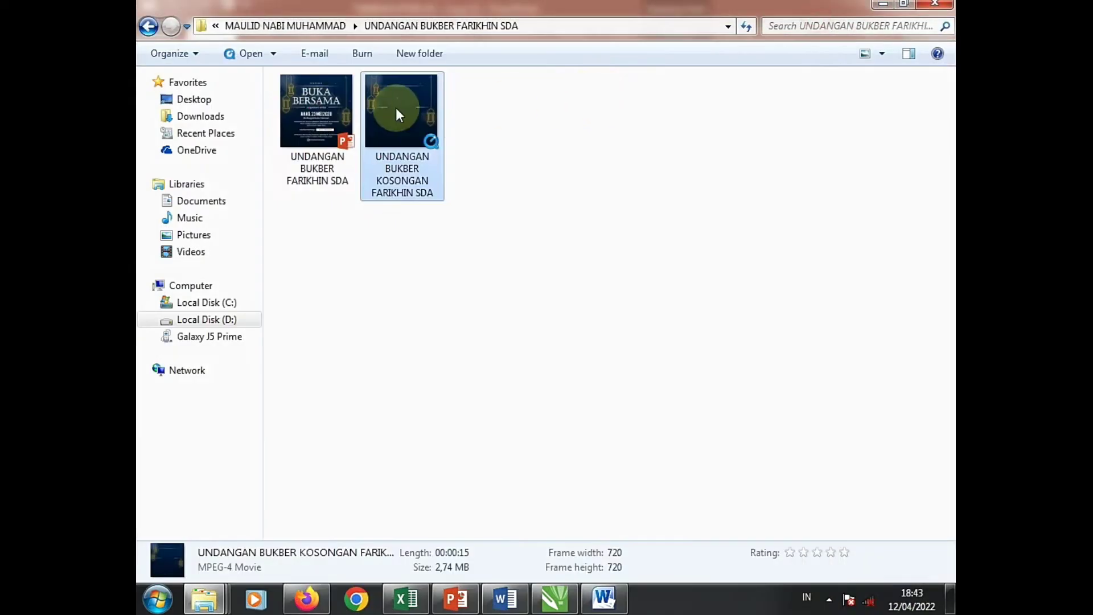
left_click(317, 111)
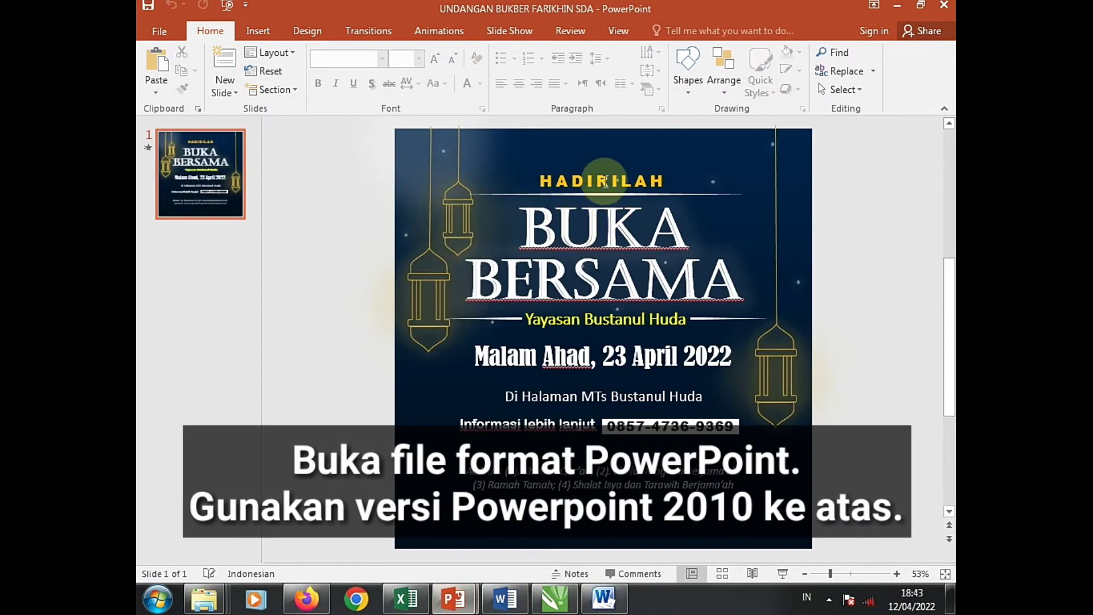
left_click(604, 181)
left_click(439, 32)
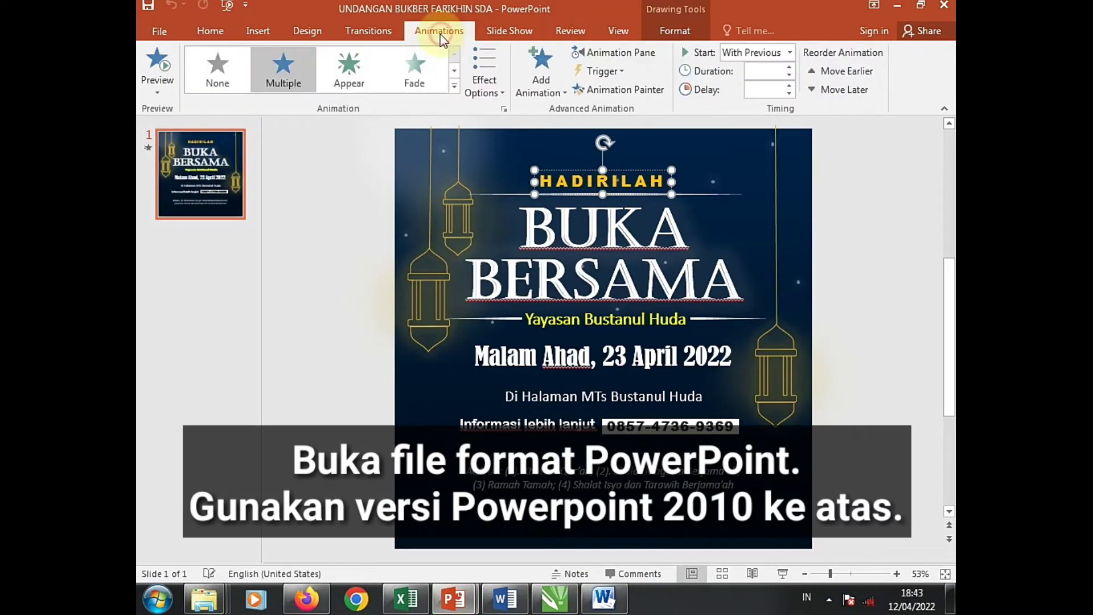
left_click(626, 54)
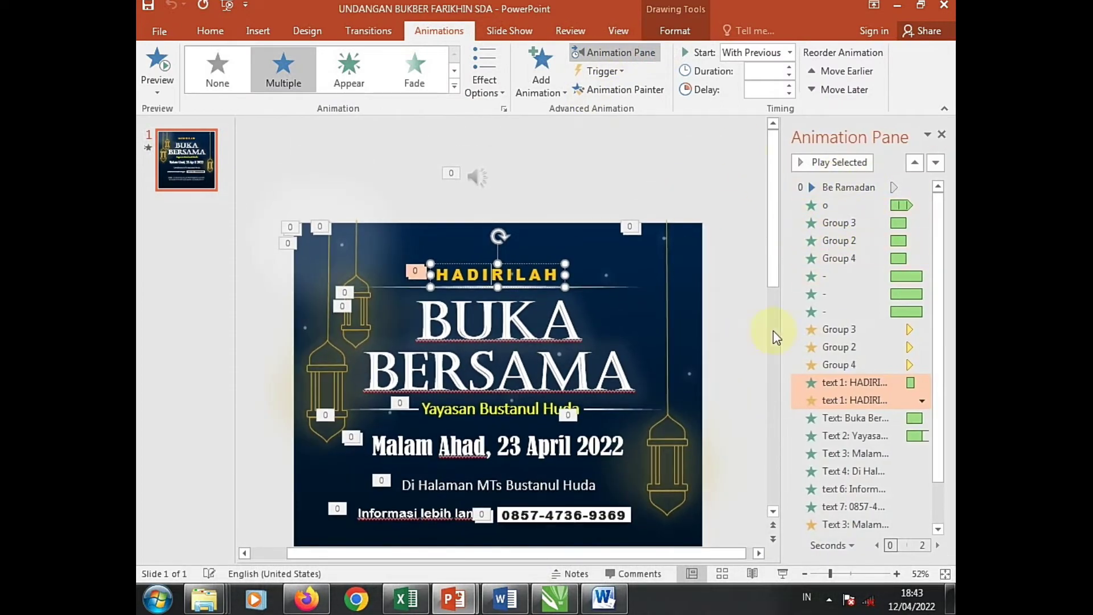
- Check the animations of the BUKA BERSAMA title, HADIRILAH heading and Yayasan line
scroll(777, 323, "down", 2)
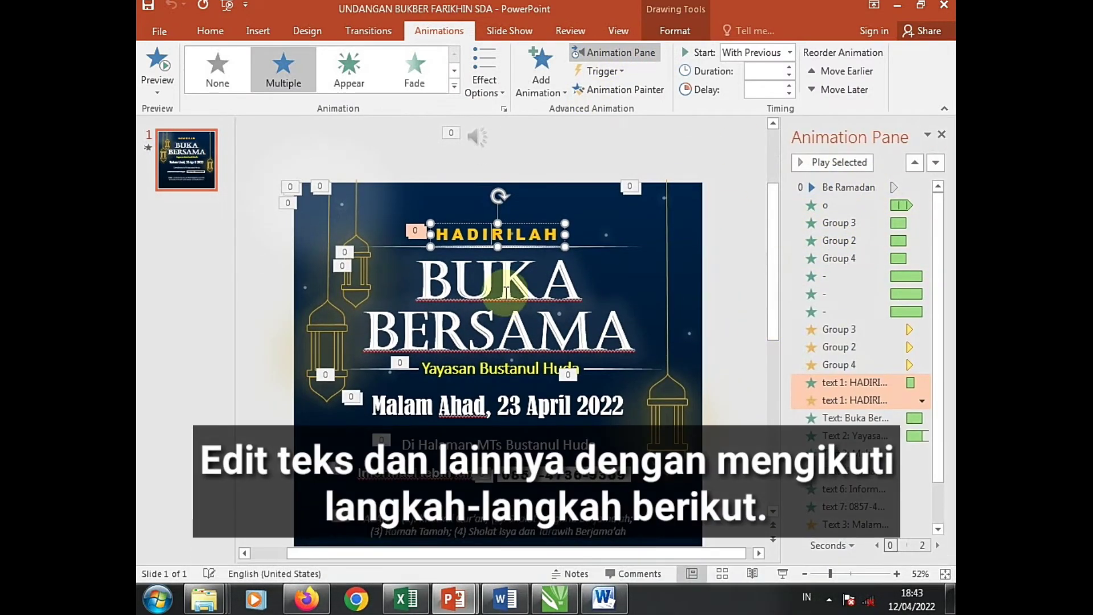
left_click(512, 279)
left_click(557, 234)
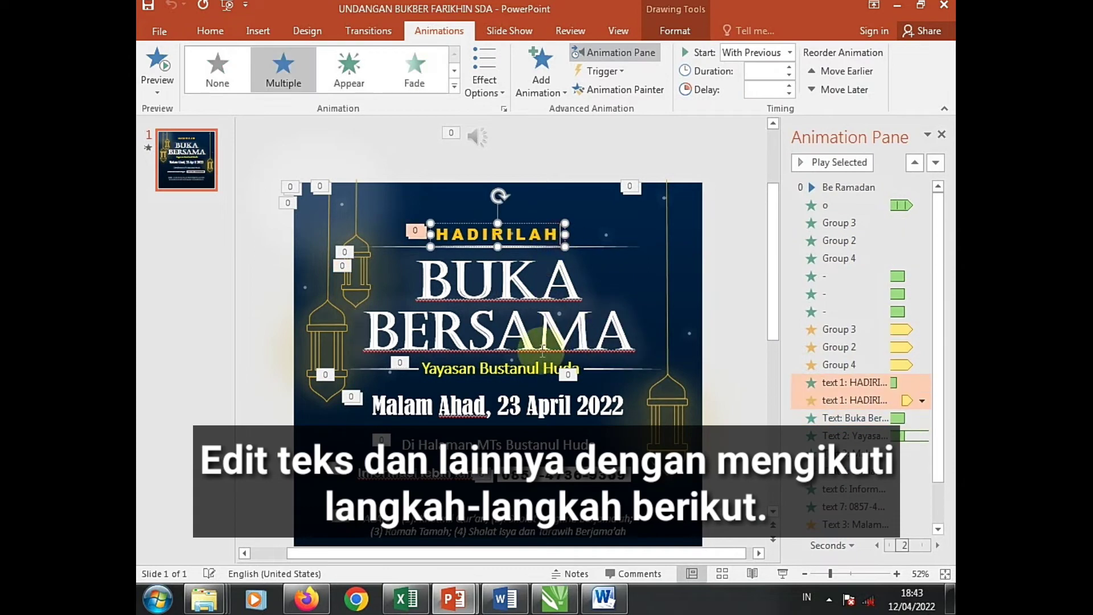
left_click(579, 375)
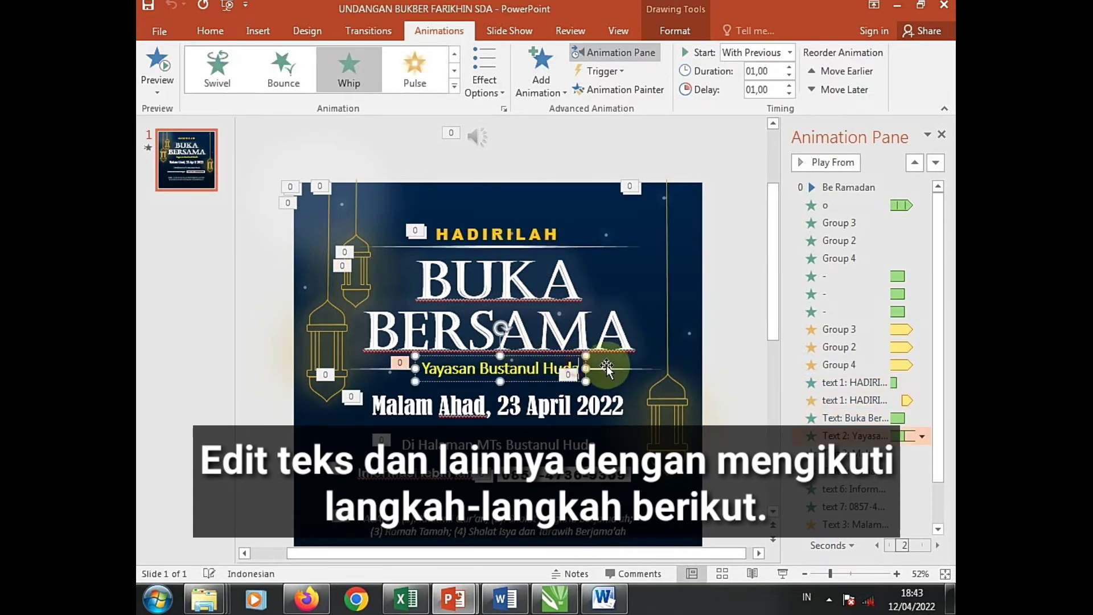
left_click(736, 169)
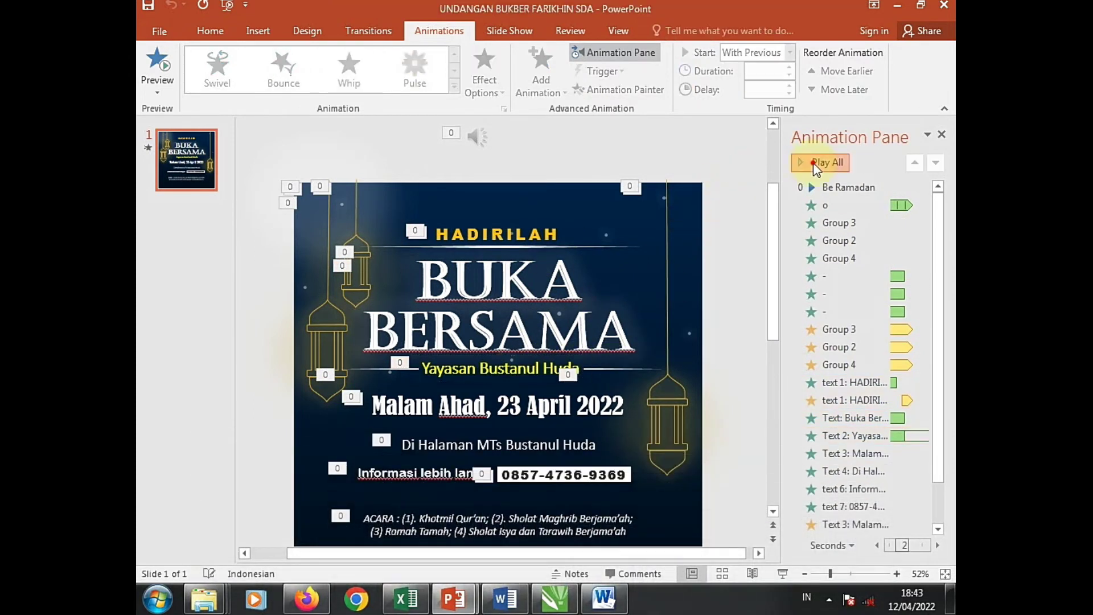
left_click(814, 163)
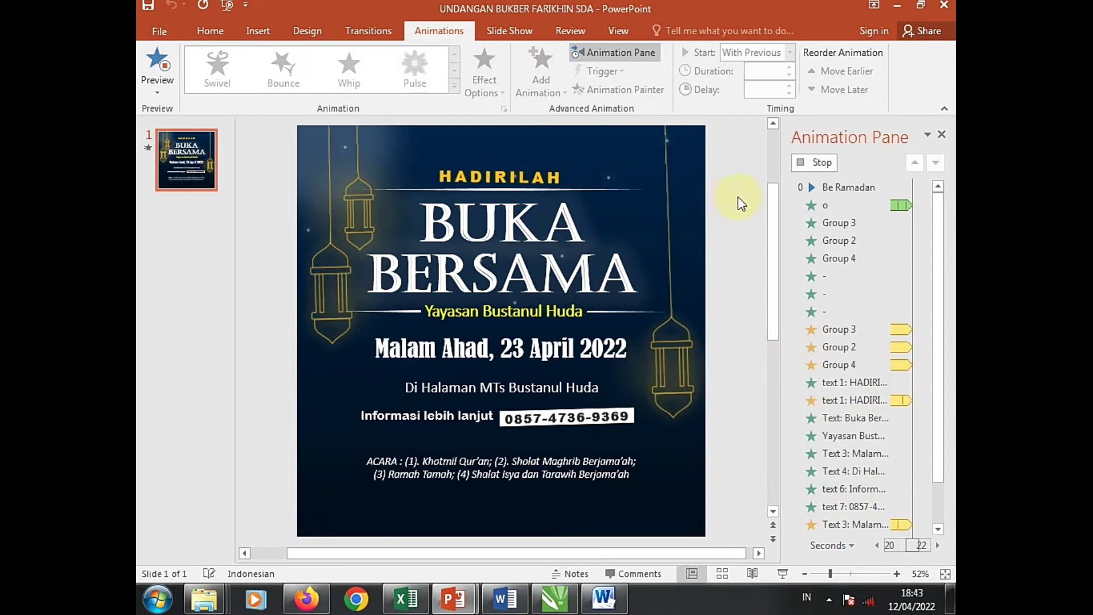
left_click(819, 167)
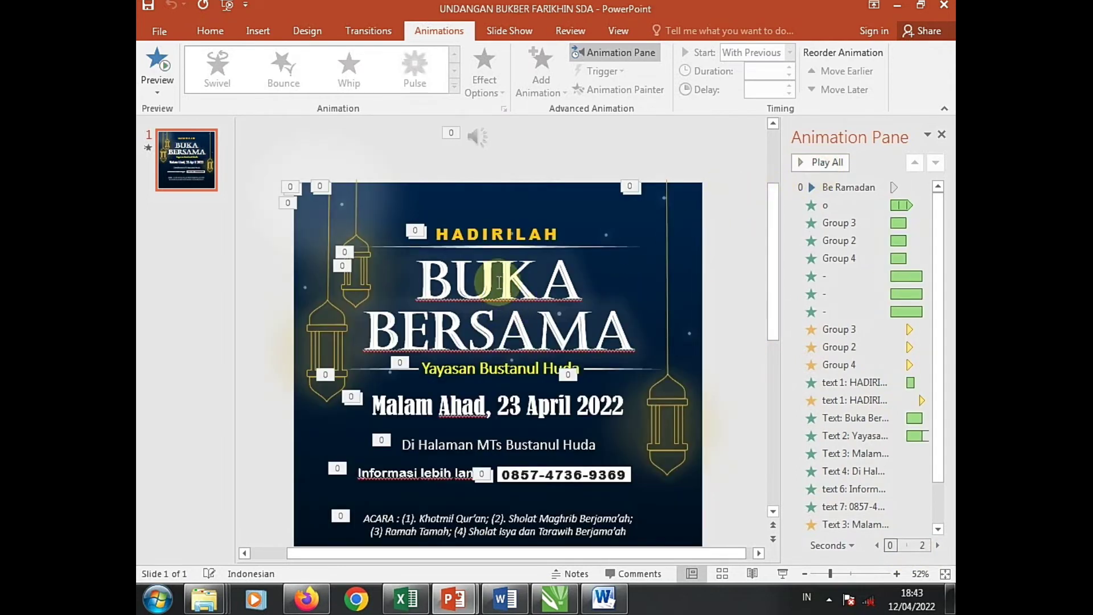
- Replace the Yayasan Bustanul Huda line under the title with 'Musholla Istiqomah'
left_click(499, 282)
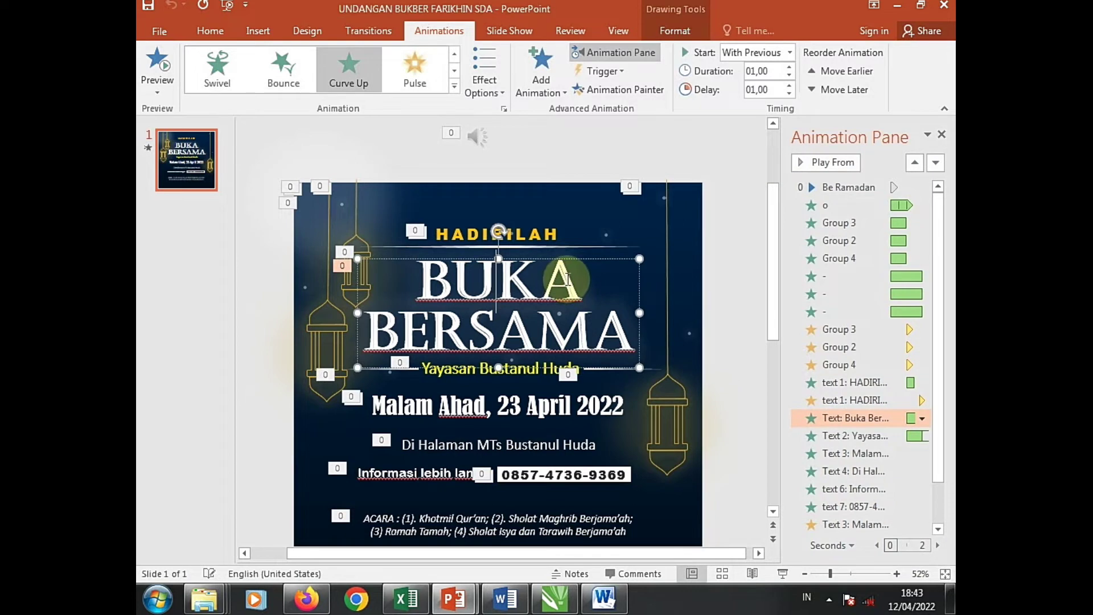
left_click(565, 367)
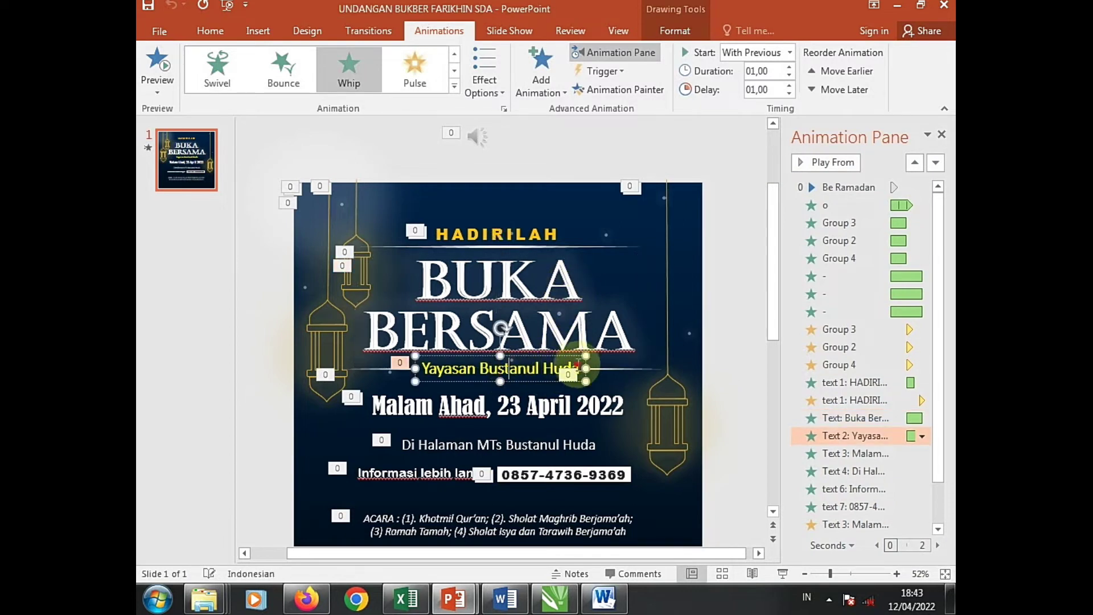
left_click(578, 366)
left_click(459, 367)
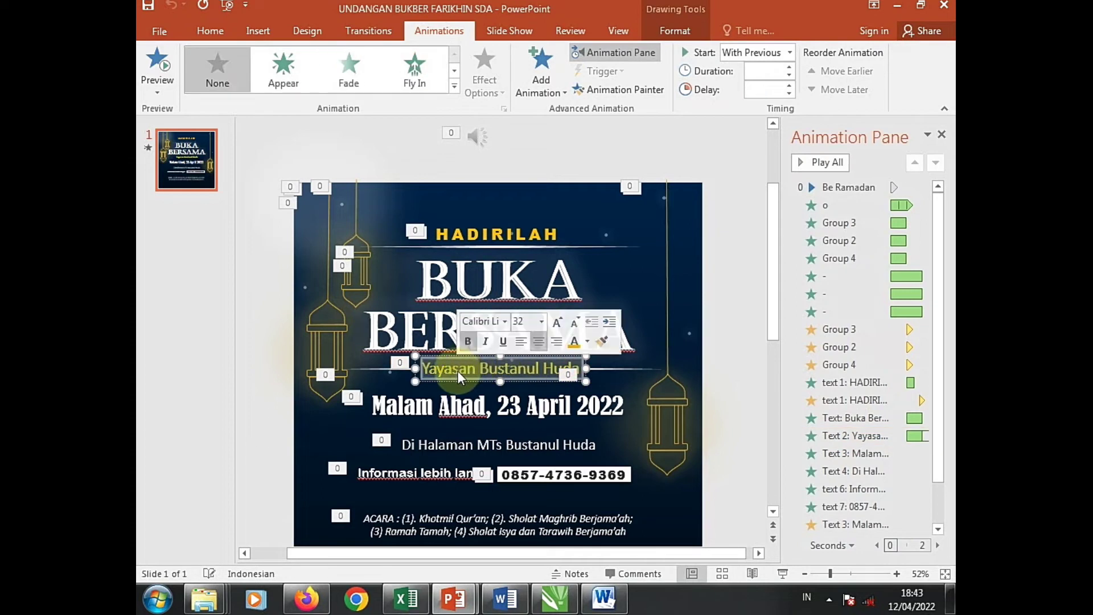
left_click(571, 367)
key("Delete")
key("BackSpace")
key("BackSpace")
key("BackSpace")
key("BackSpace")
key("BackSpace")
key("BackSpace")
key("BackSpace")
key("BackSpace")
key("BackSpace")
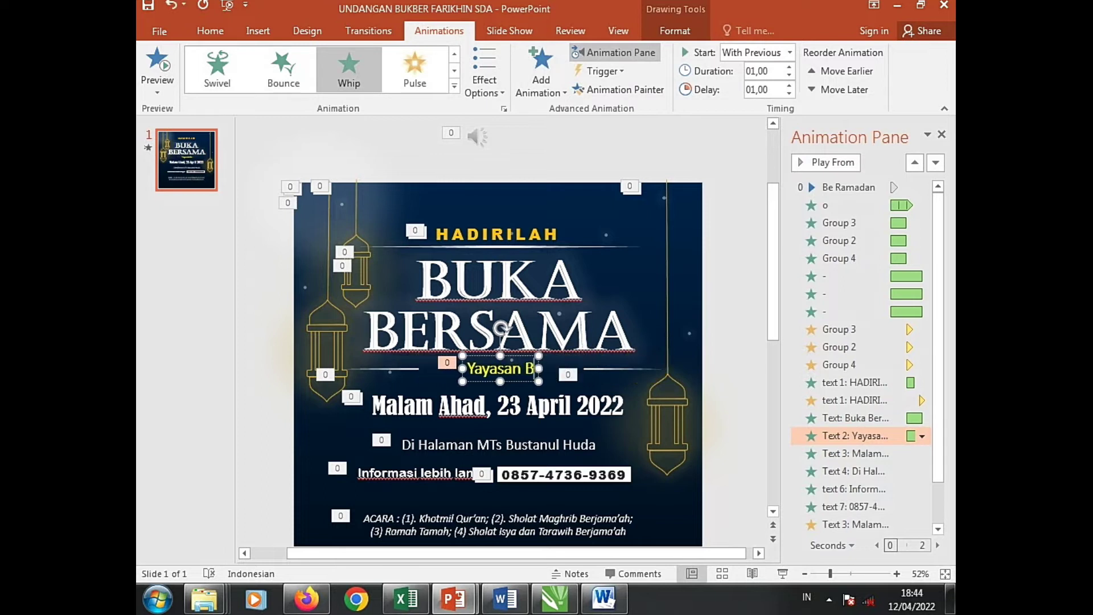
key("BackSpace")
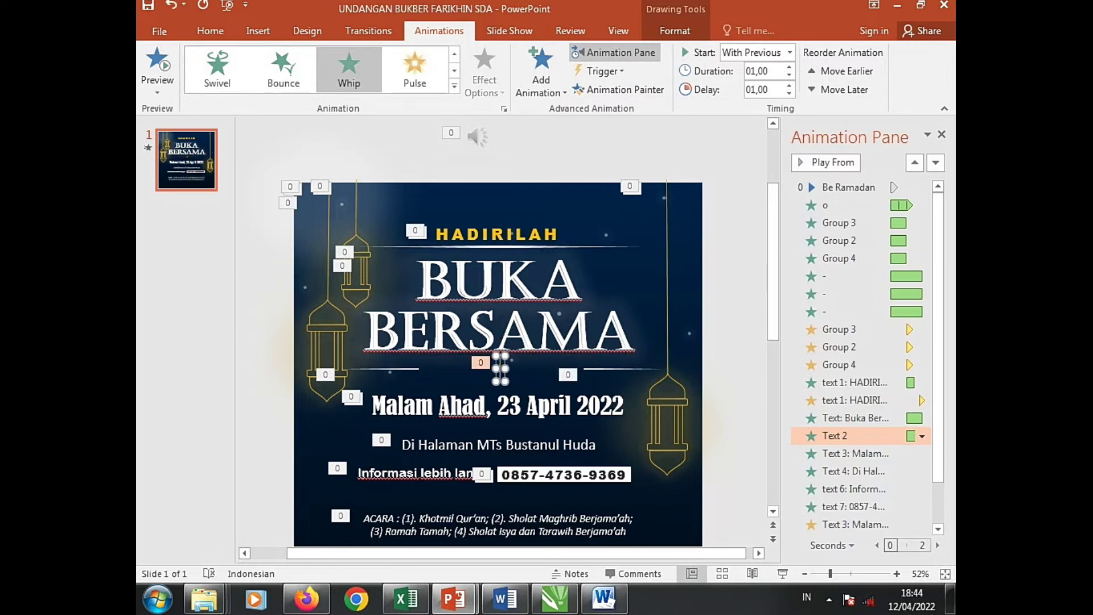
type("m")
key("BackSpace")
type("MUSHO")
key("BackSpace")
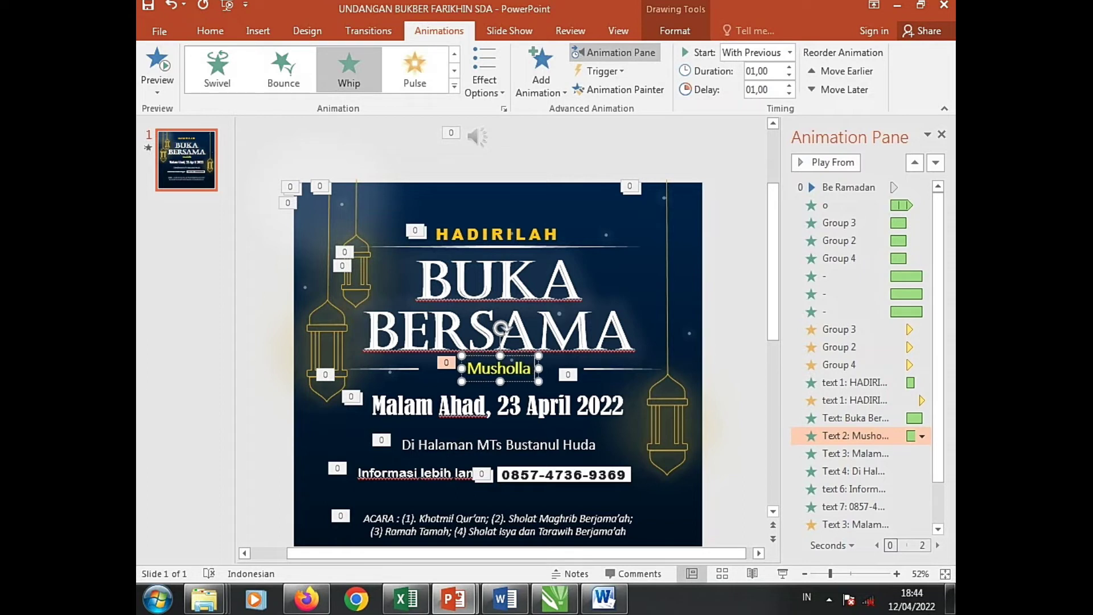
type("qomah")
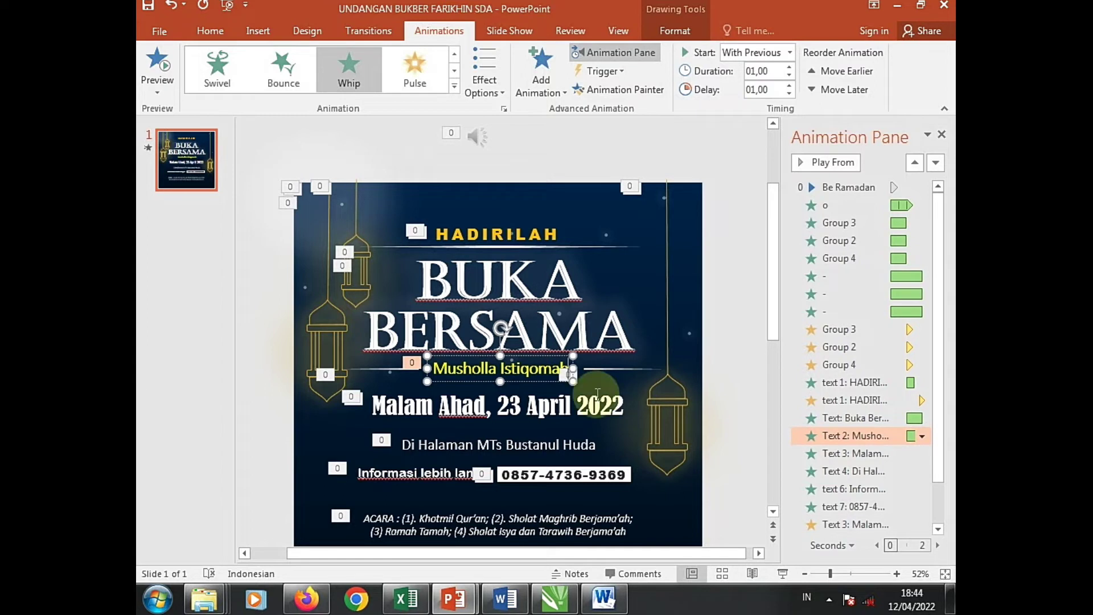
- Change the date's month from April to Mei, giving 'Malam Ahad, 23 Mei 2022'
left_click(521, 402)
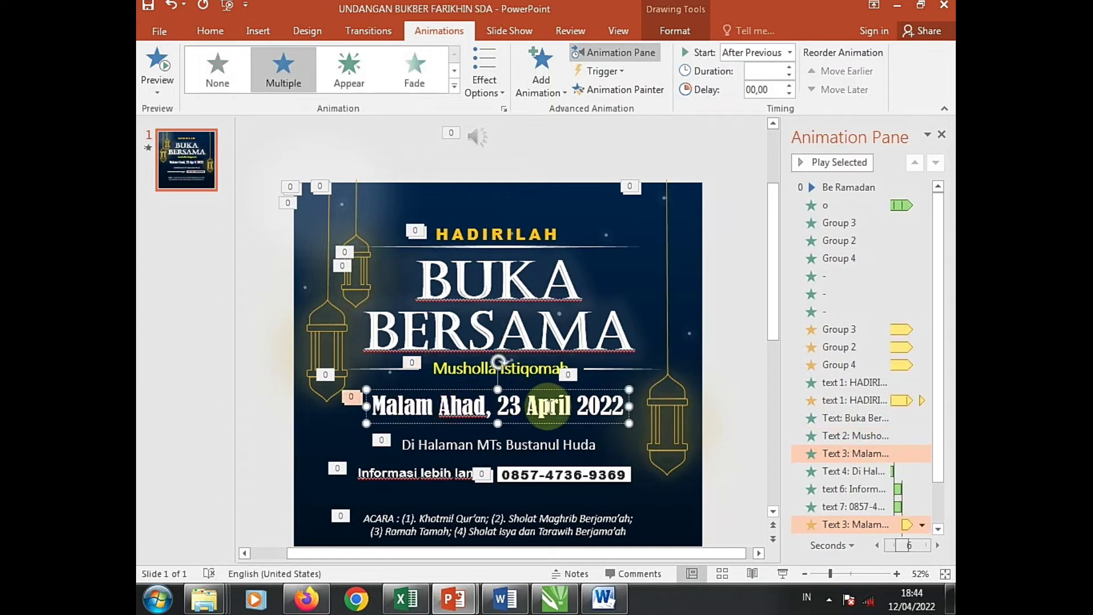
left_click(520, 406)
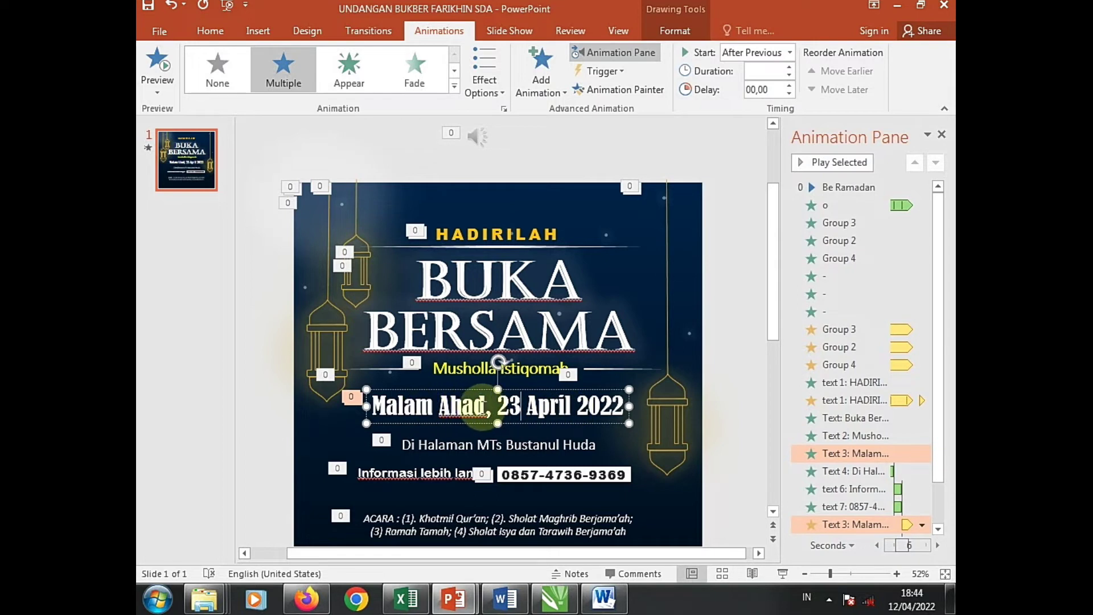
left_click(487, 406)
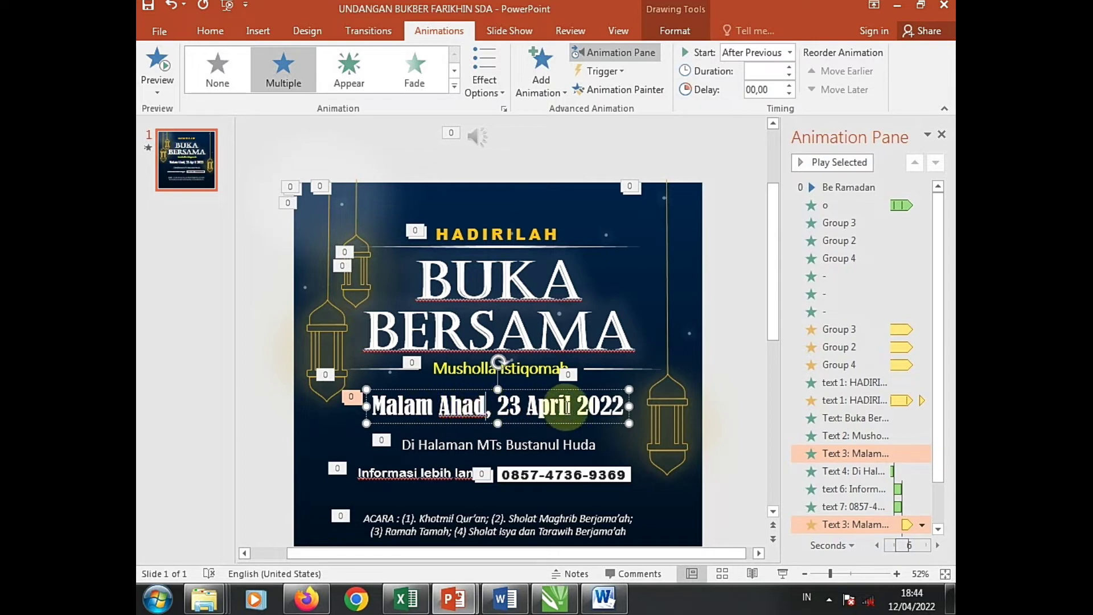
left_click(568, 406)
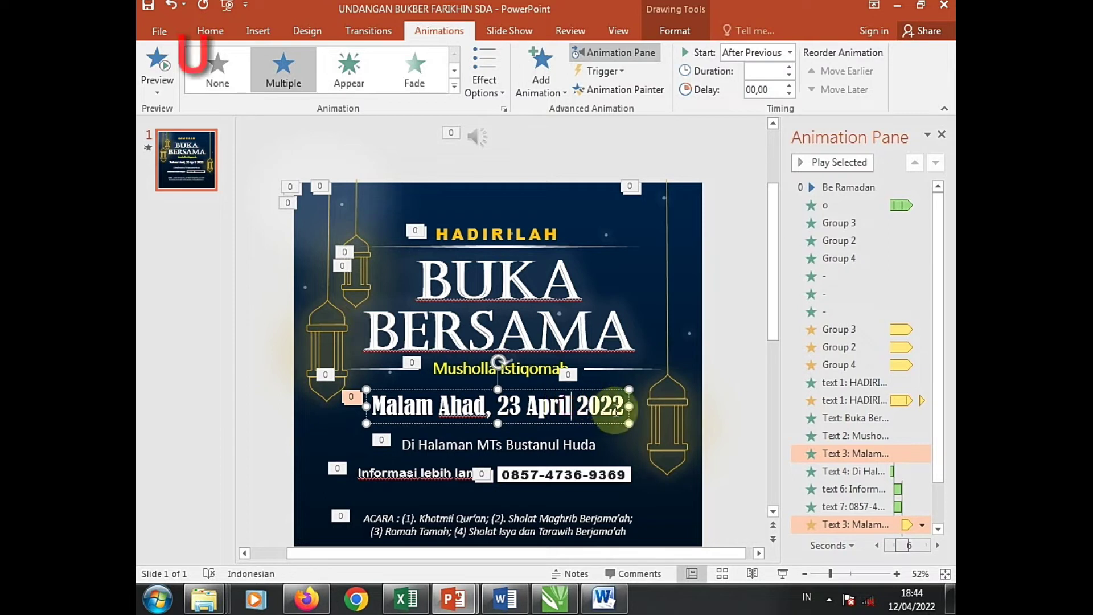
key("BackSpace")
key("BackSpace")
key("BackSpace")
key("BackSpace")
key("BackSpace")
type("Mei")
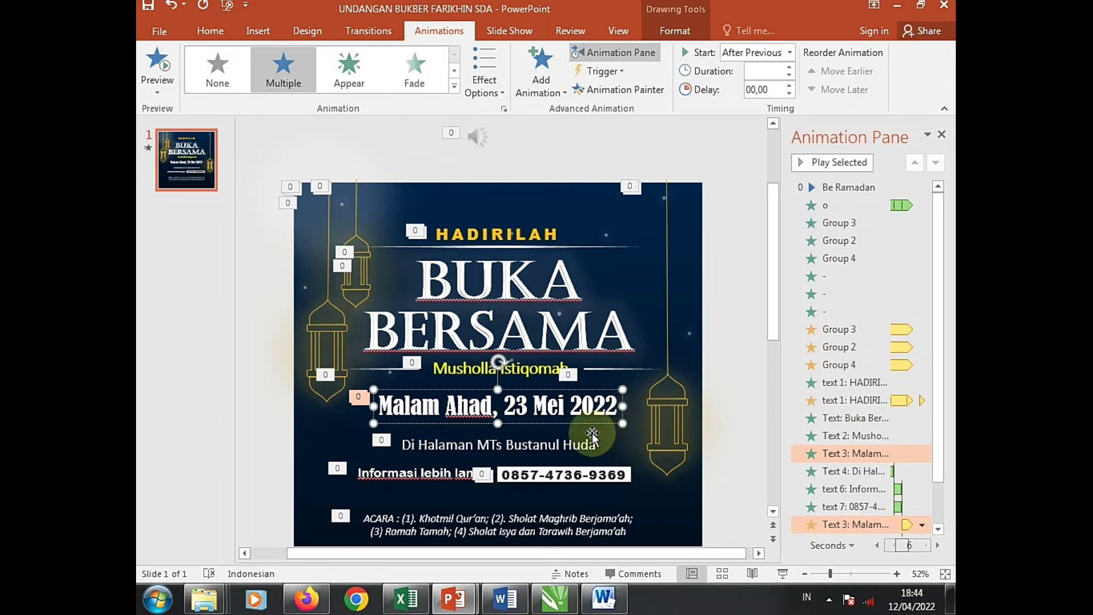
left_click(592, 443)
left_click(589, 475)
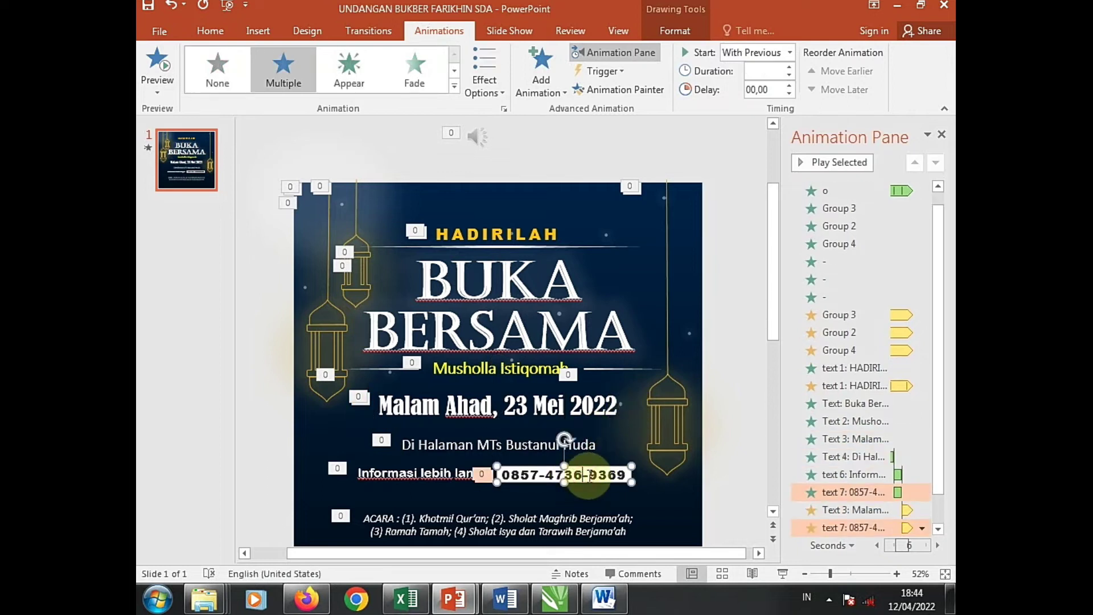
left_click(627, 474)
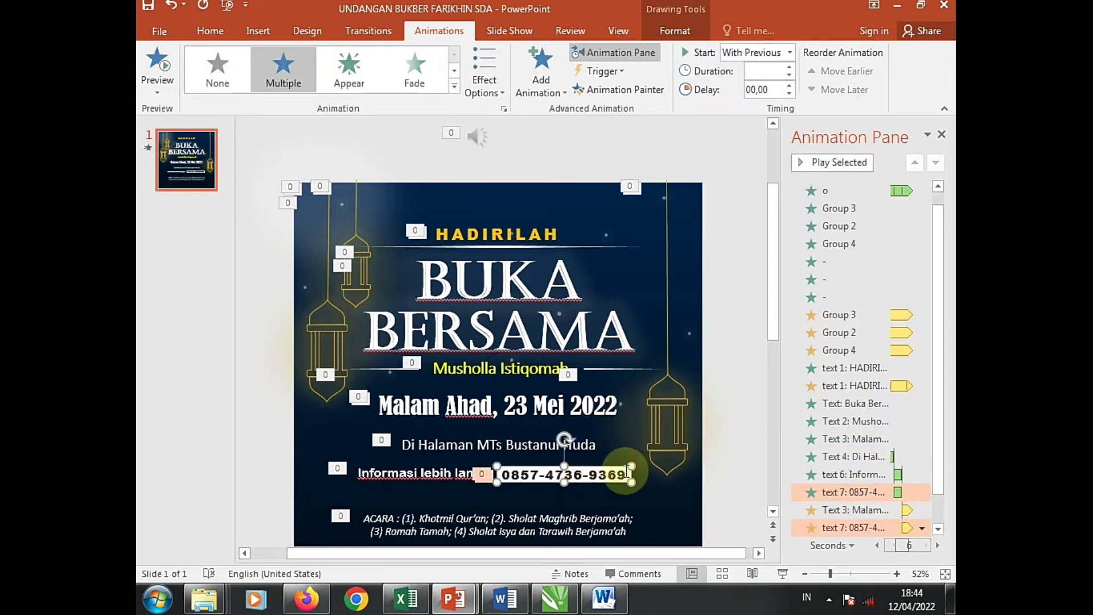
key("BackSpace")
key("BackSpace")
key("BackSpace")
key("BackSpace")
key("BackSpace")
key("BackSpace")
key("BackSpace")
key("BackSpace")
key("BackSpace")
key("BackSpace")
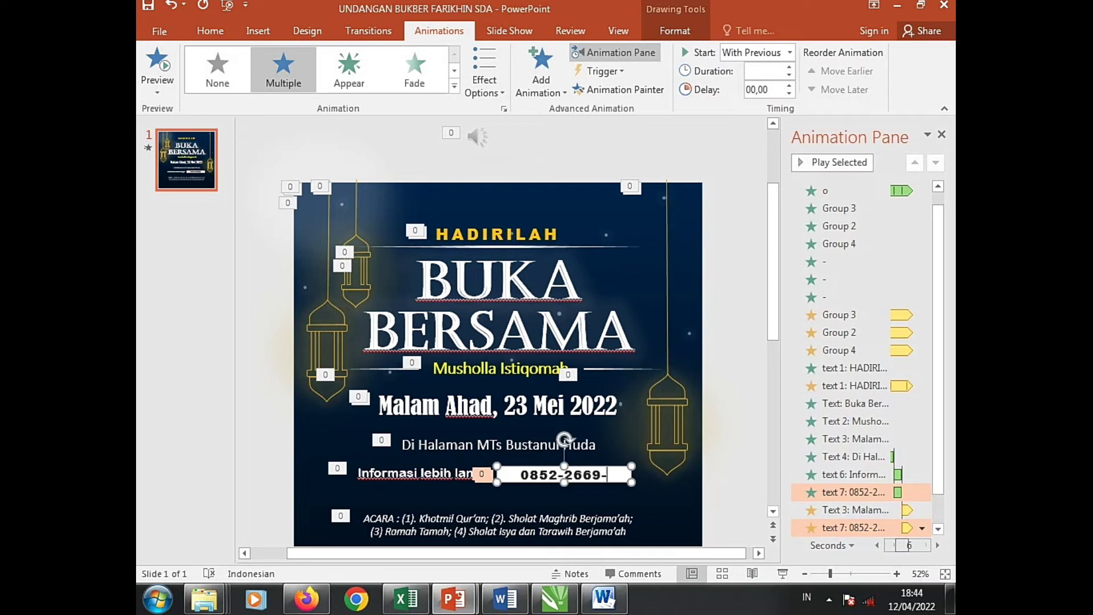
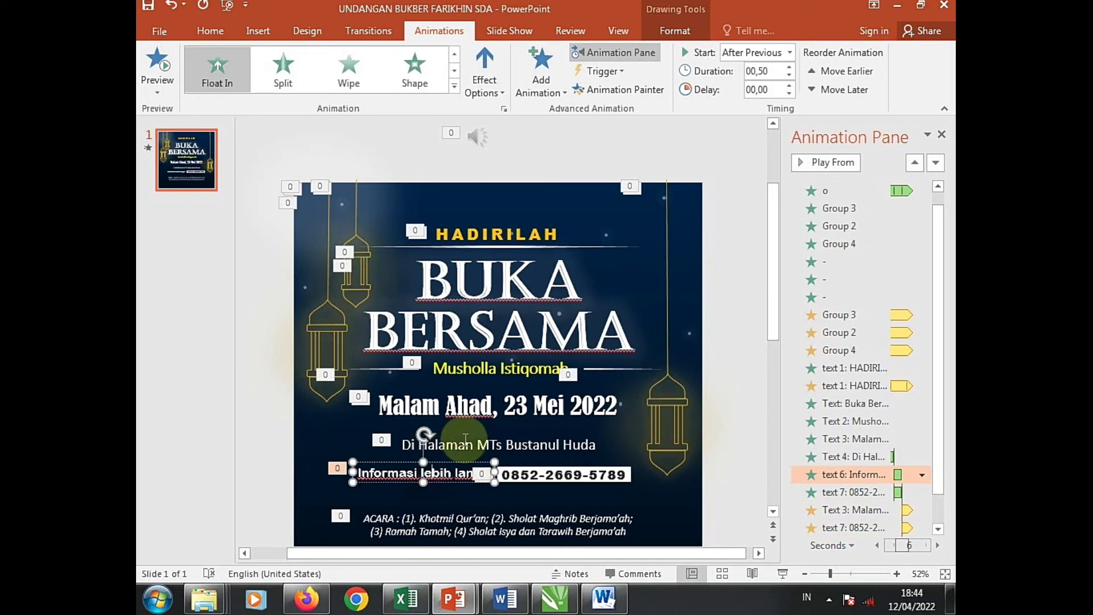
- Replace 'MTs Bustanul Huda' in the venue line with 'Musholla Istiqomah Dawuhan Tegal'
left_click(462, 443)
left_click_drag(597, 444, 481, 447)
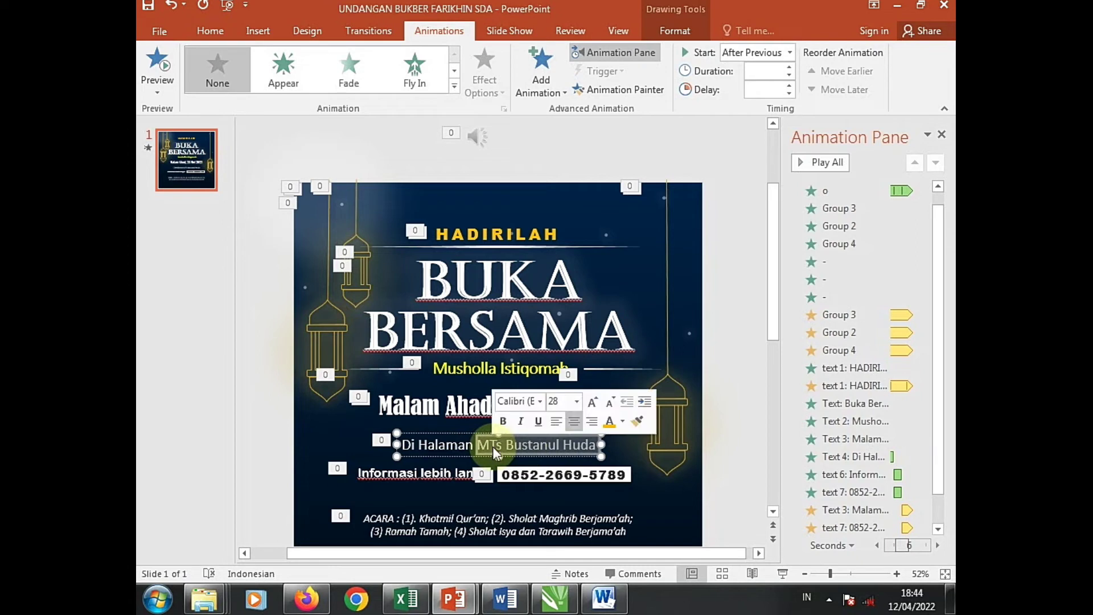
key("BackSpace")
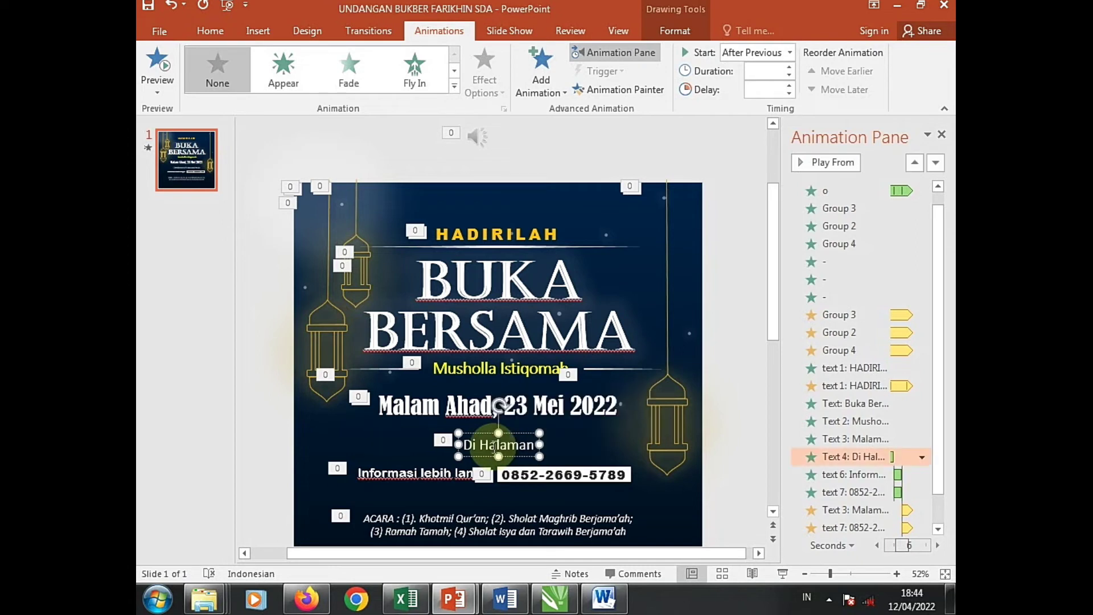
key("BackSpace")
key("BackSpace")
key("BackSpace")
key("BackSpace")
key("BackSpace")
key("BackSpace")
key("BackSpace")
key("BackSpace")
key("BackSpace")
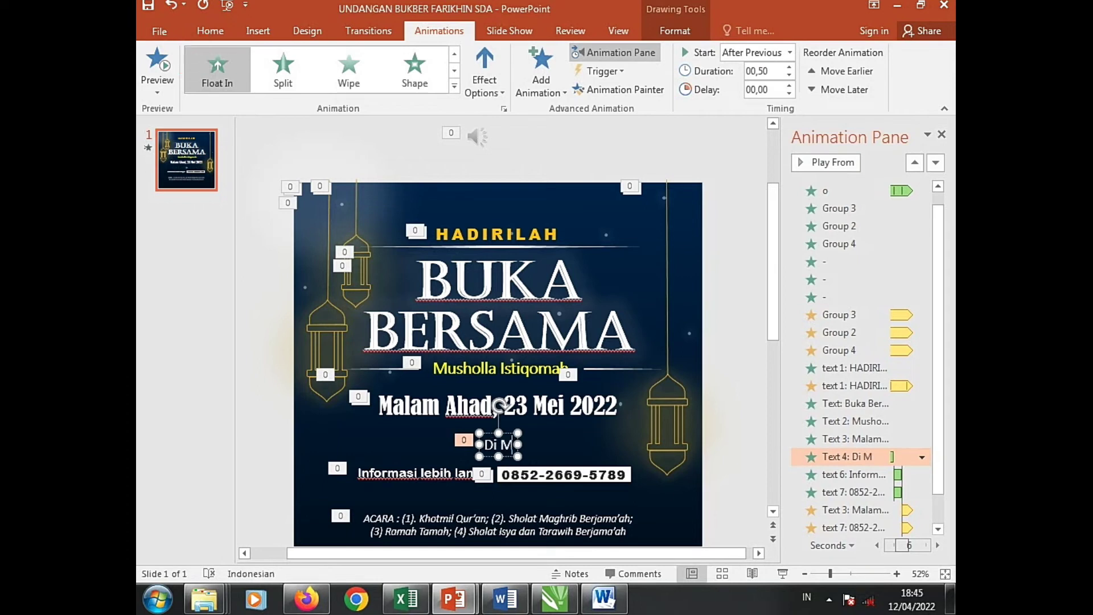
type("Musholla Istiqomah Dawuhan Tegal")
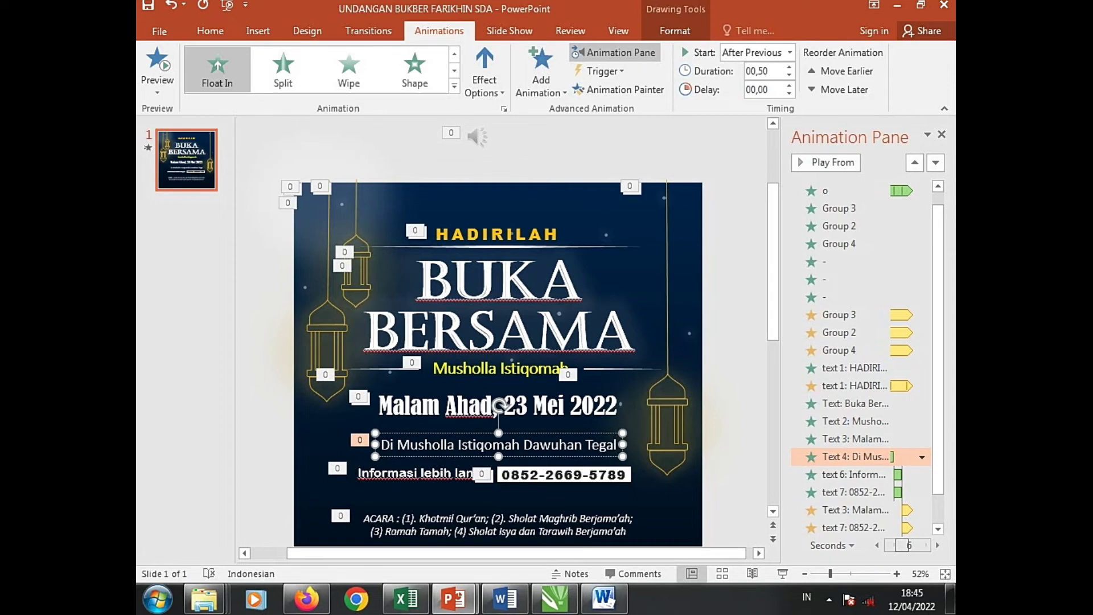
left_click(417, 517)
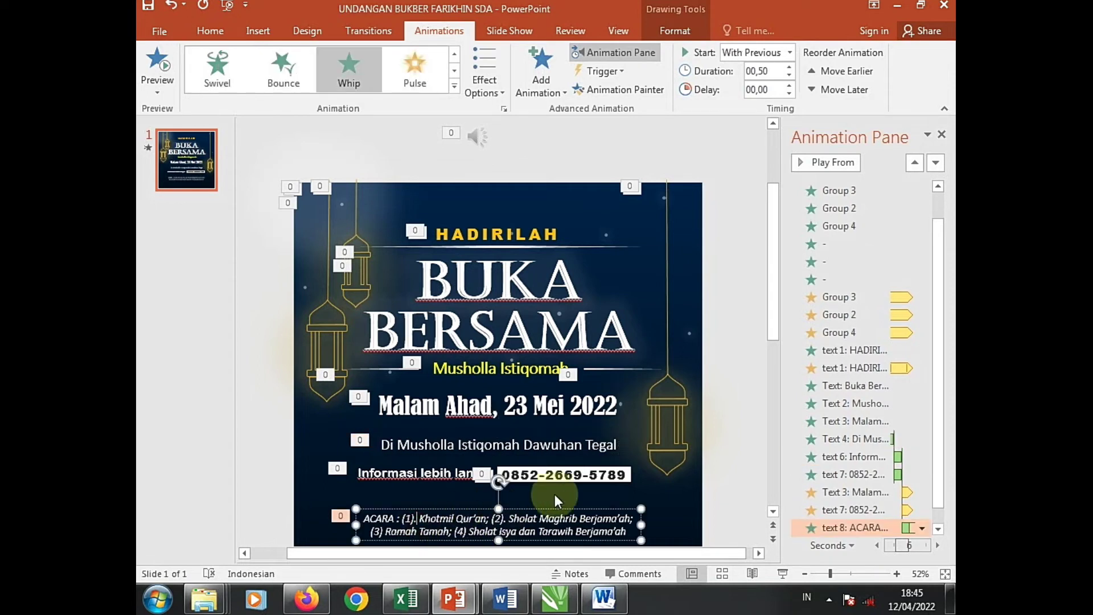
left_click(431, 200)
- In Format Background, recolour the gradient stops dark green, lighter green and black
right_click(758, 155)
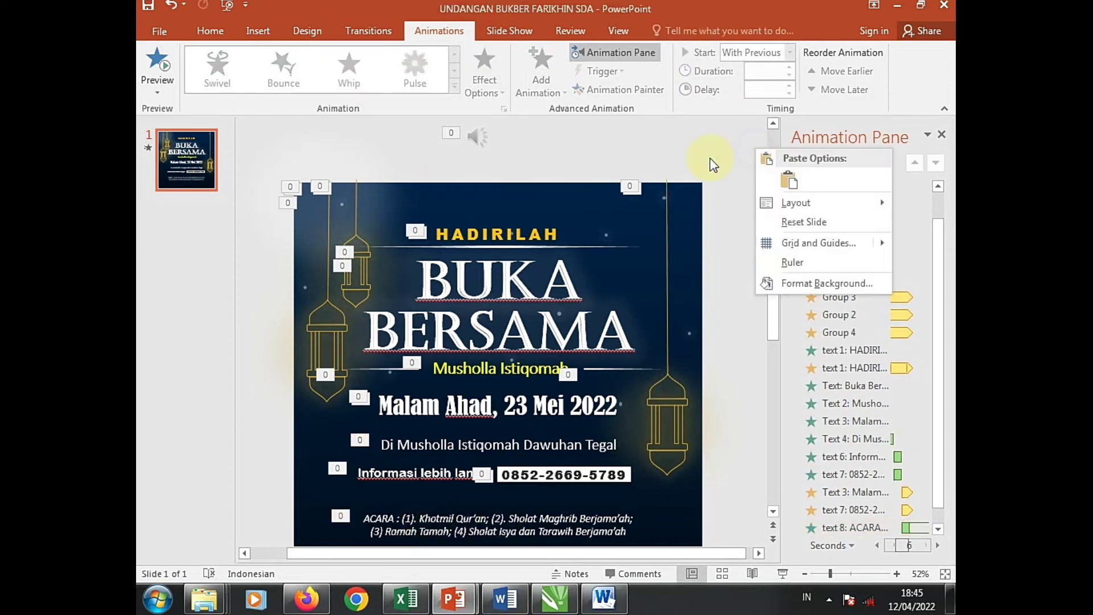
left_click(726, 288)
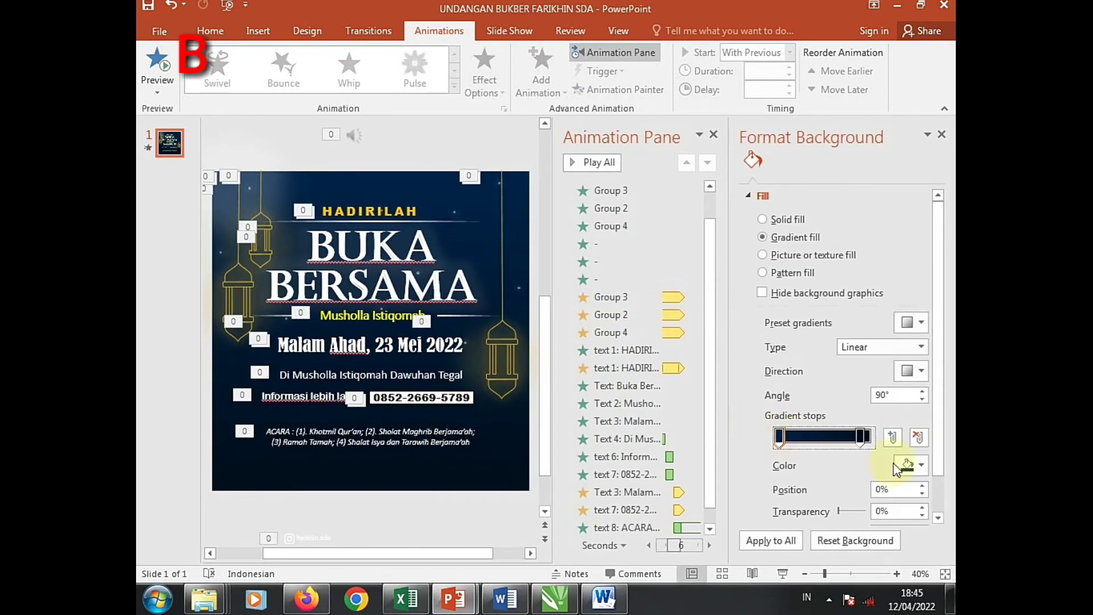
left_click(914, 465)
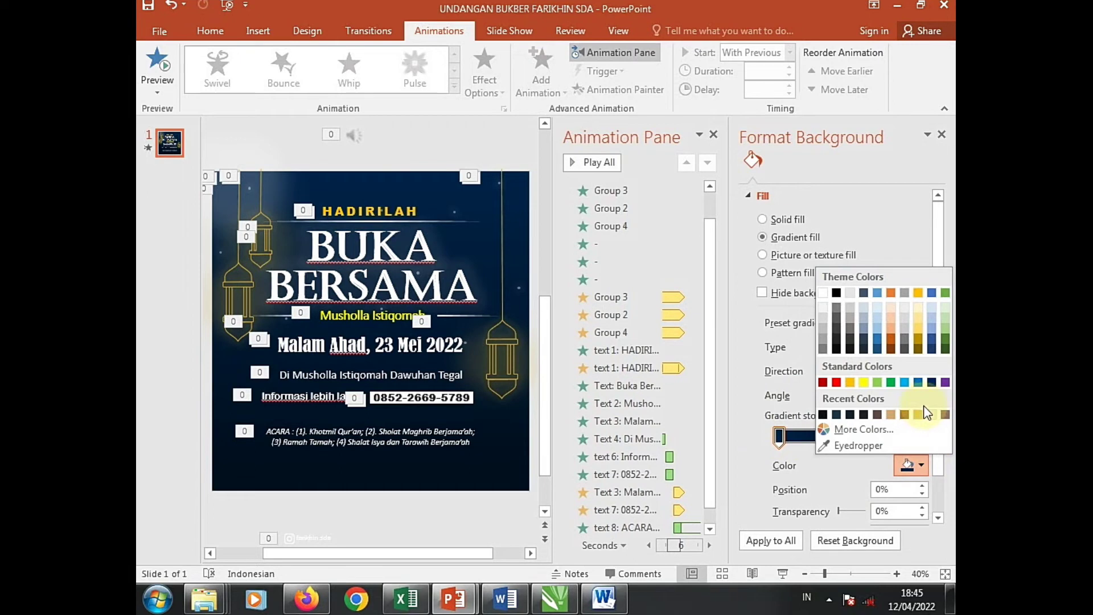
left_click(861, 430)
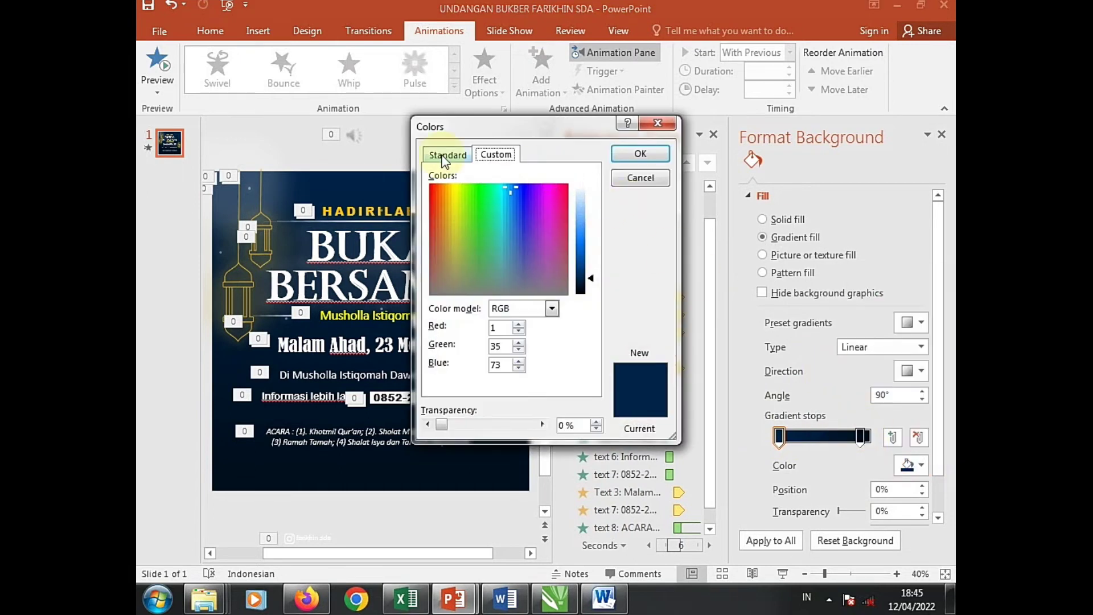
left_click(446, 156)
left_click(437, 251)
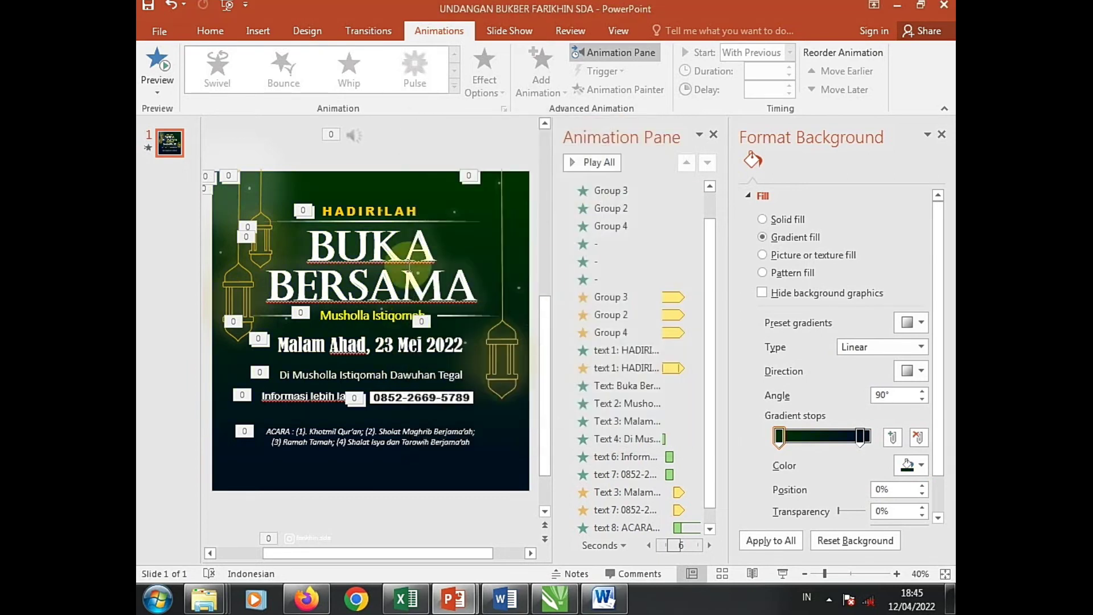
left_click(861, 437)
left_click(910, 465)
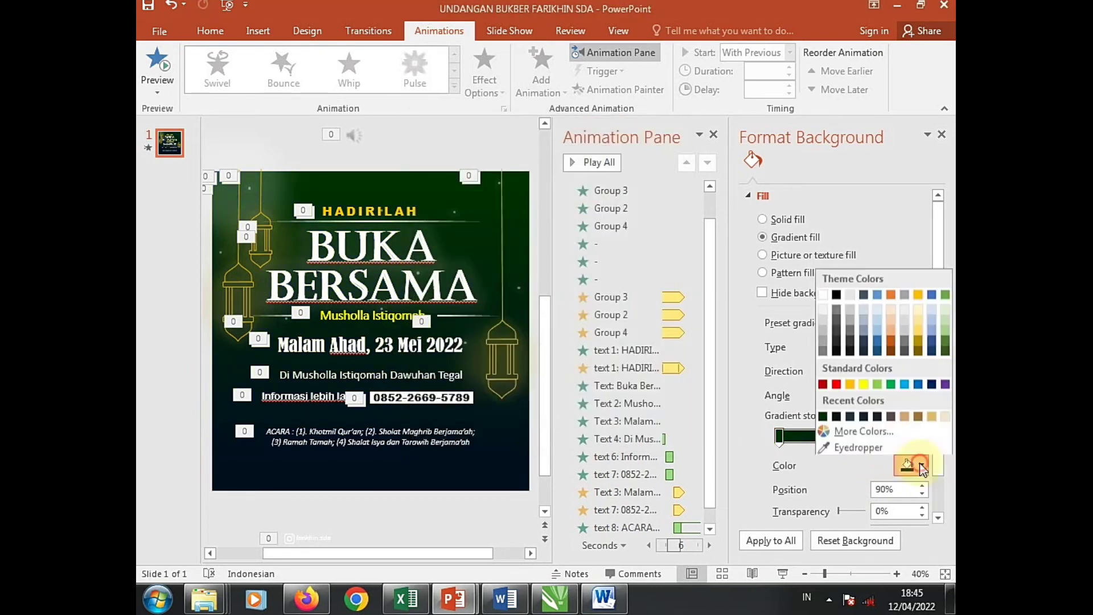
left_click(944, 344)
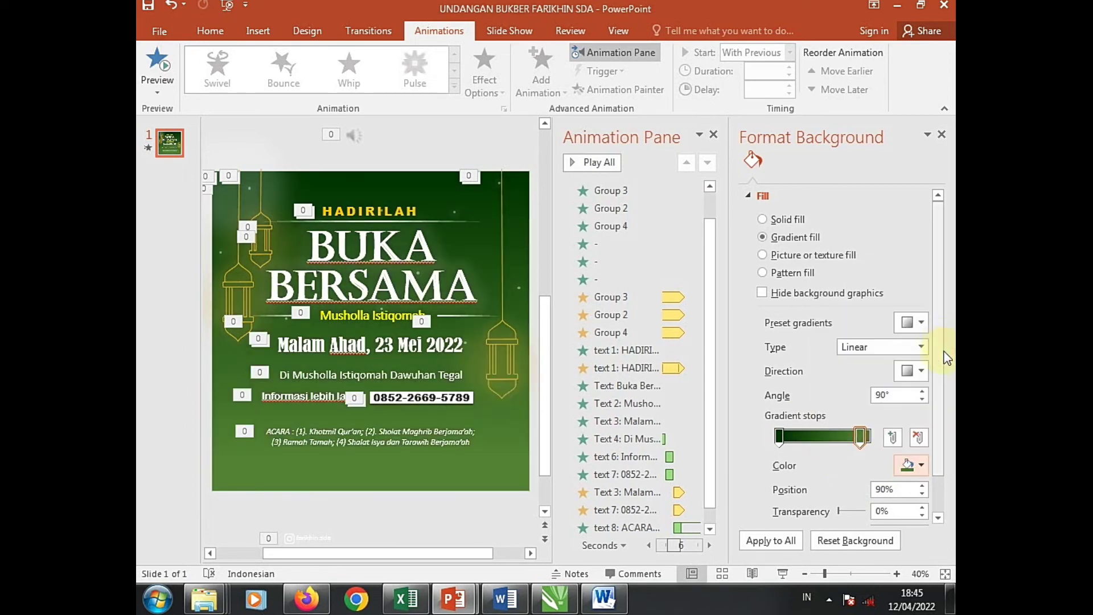
left_click(864, 438)
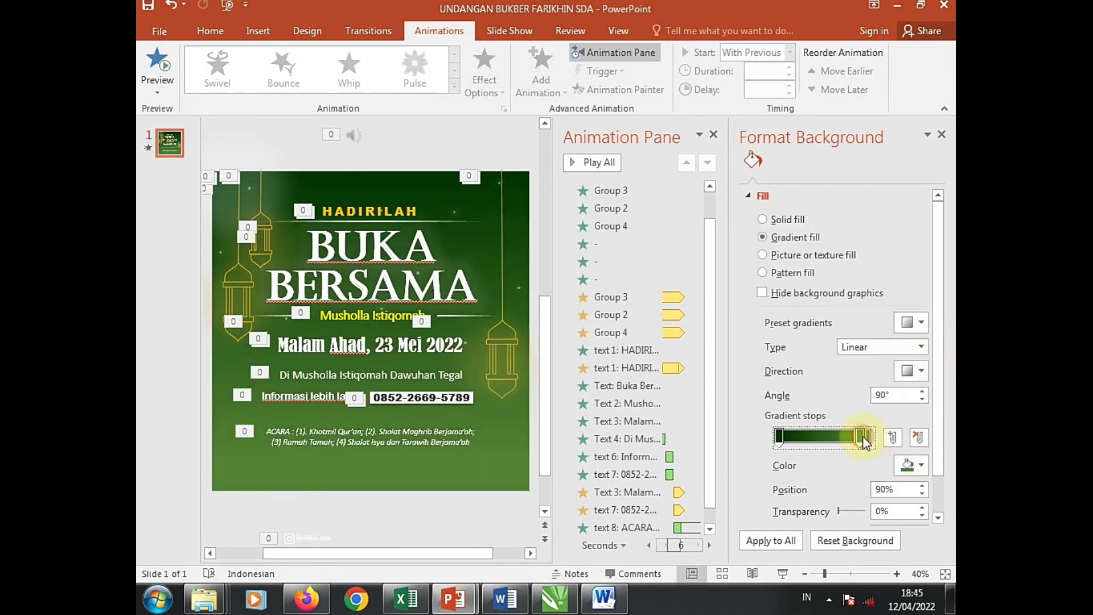
left_click(917, 469)
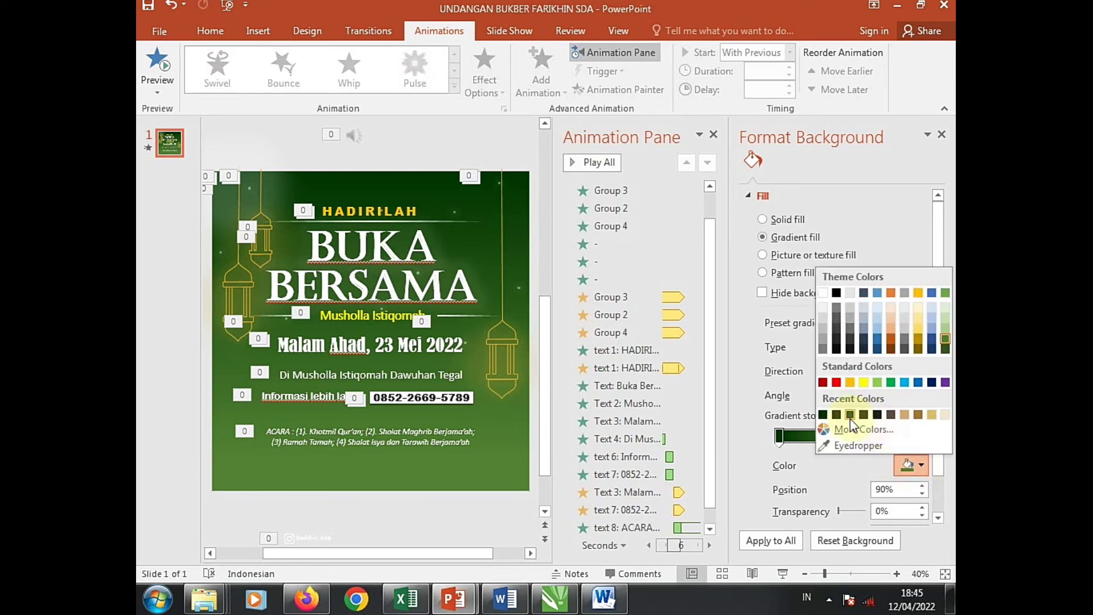
left_click(836, 292)
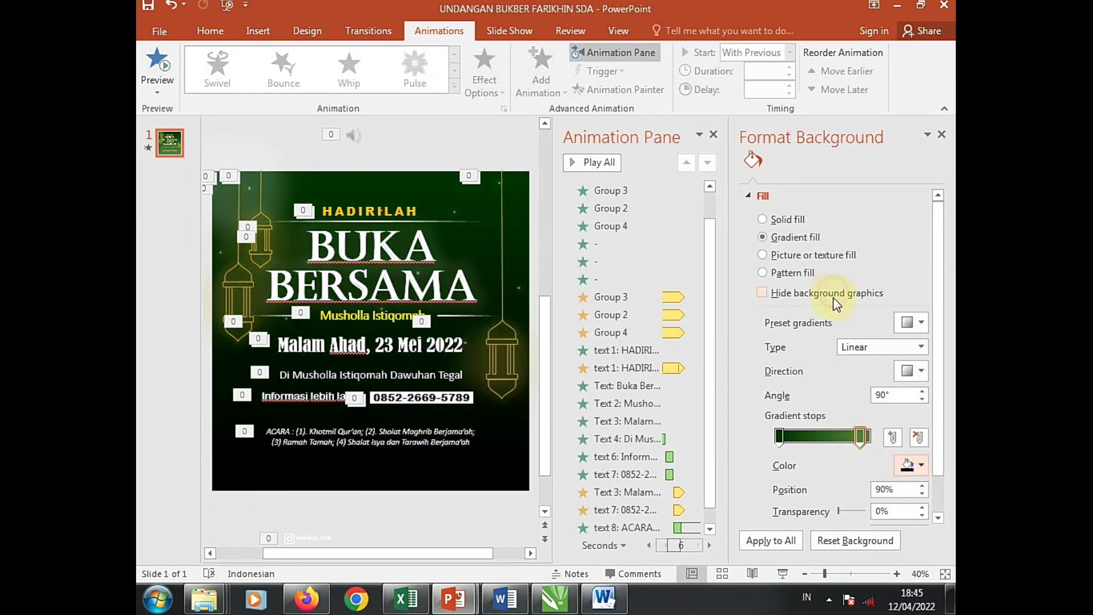
- Set a gradient stop to custom RGB 2, 32, 2 and close the Format Background pane
left_click(921, 469)
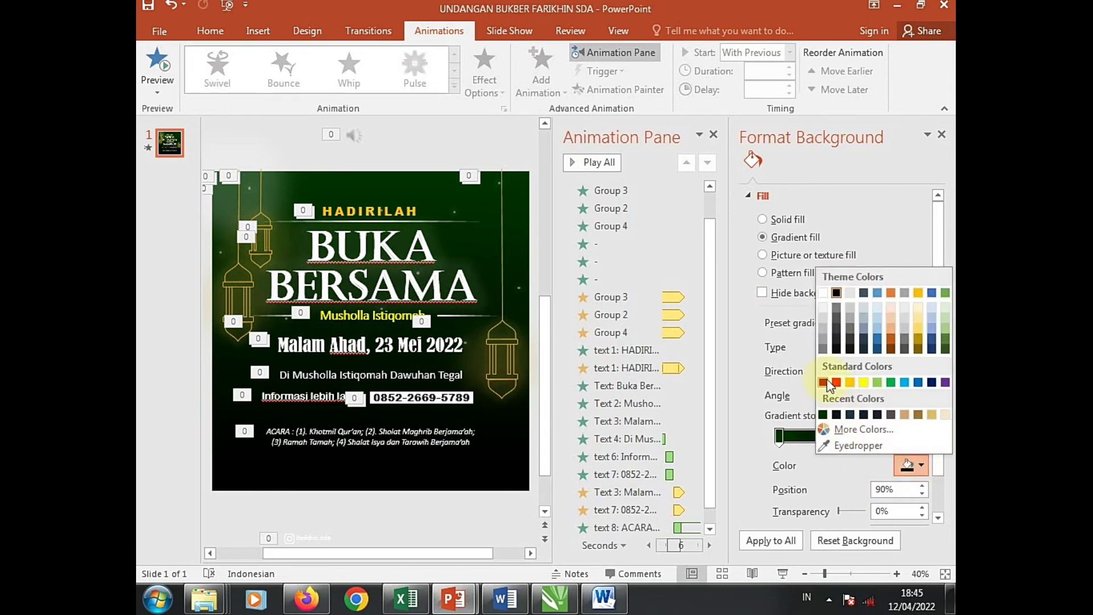
left_click(844, 437)
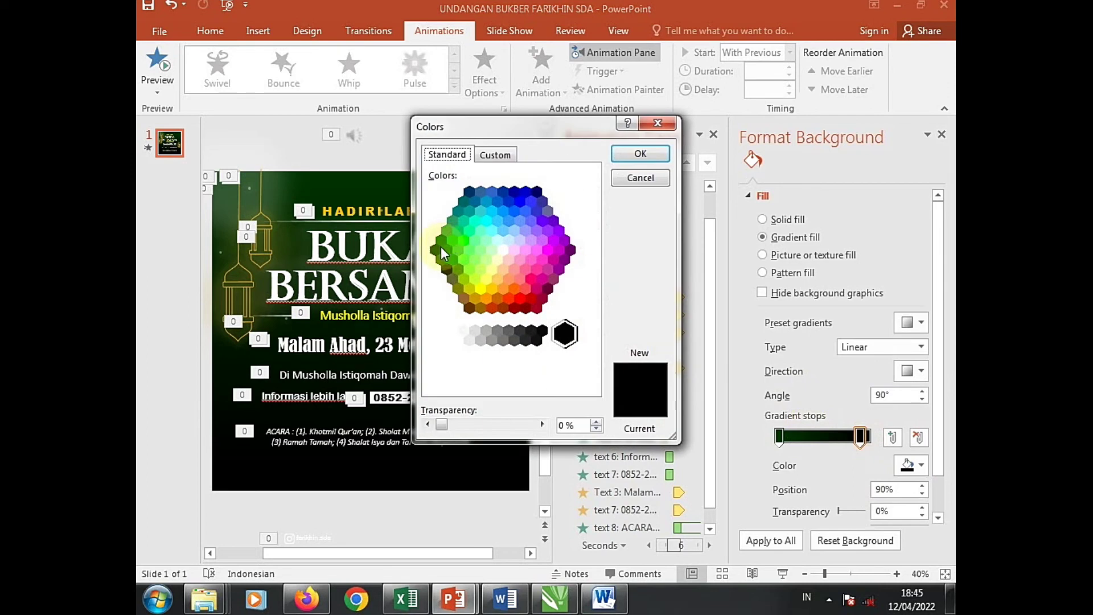
left_click(493, 156)
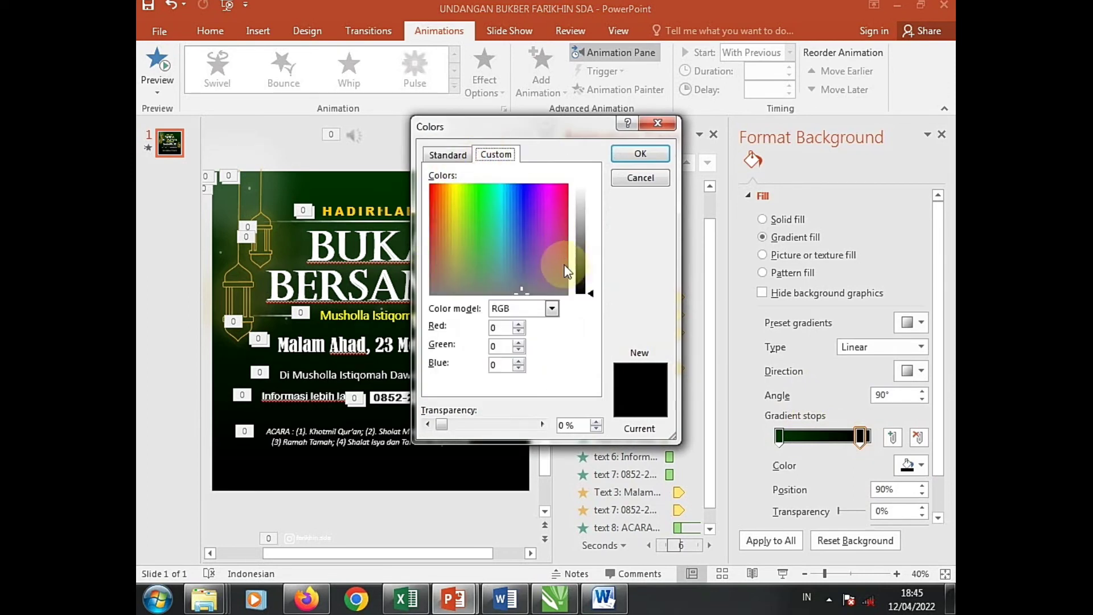
left_click(475, 196)
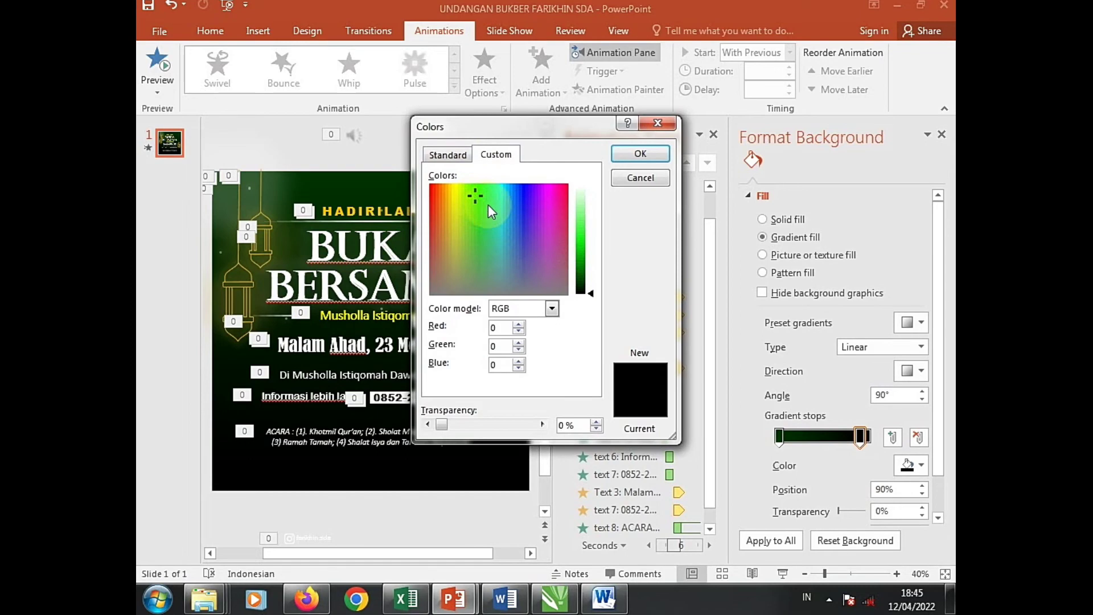
left_click_drag(594, 294, 592, 286)
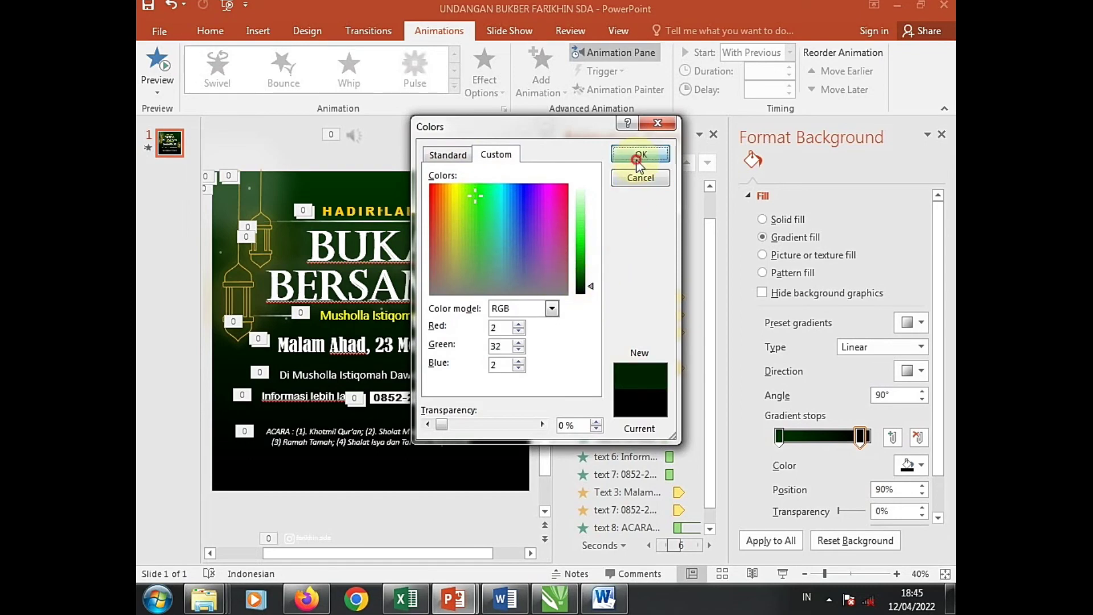
left_click(639, 155)
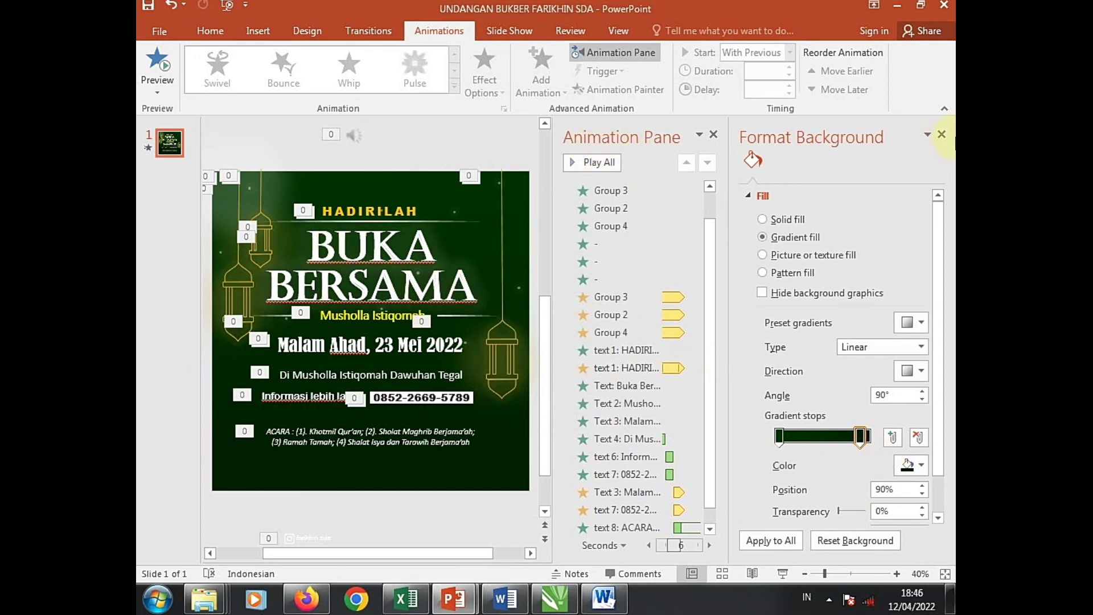
left_click(942, 135)
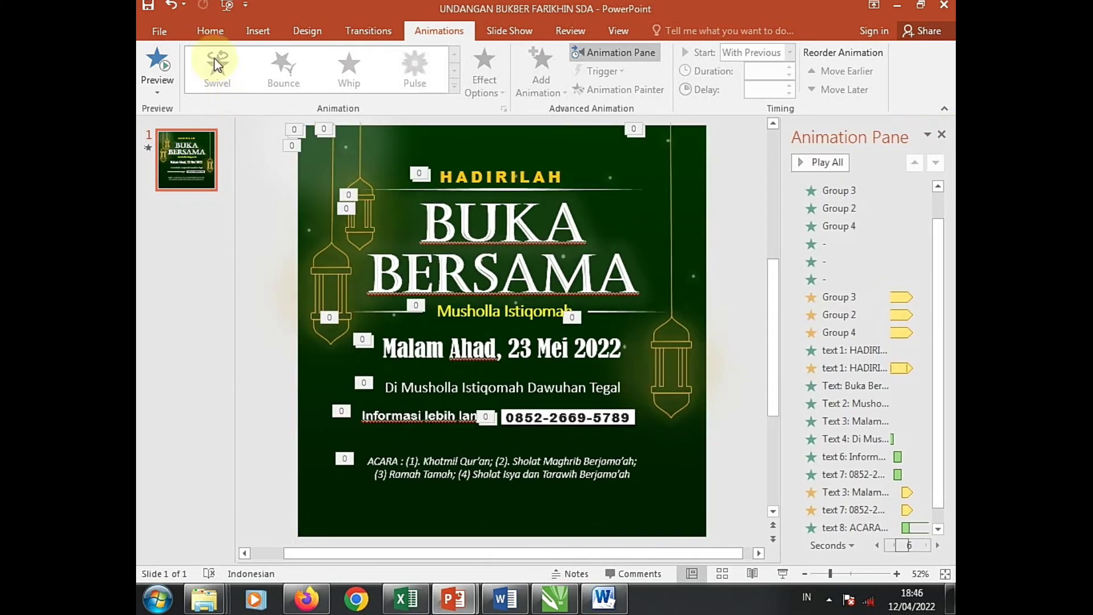
- Undo three times to restore the navy background, then play all the slide's animations
left_click(177, 8)
left_click(176, 7)
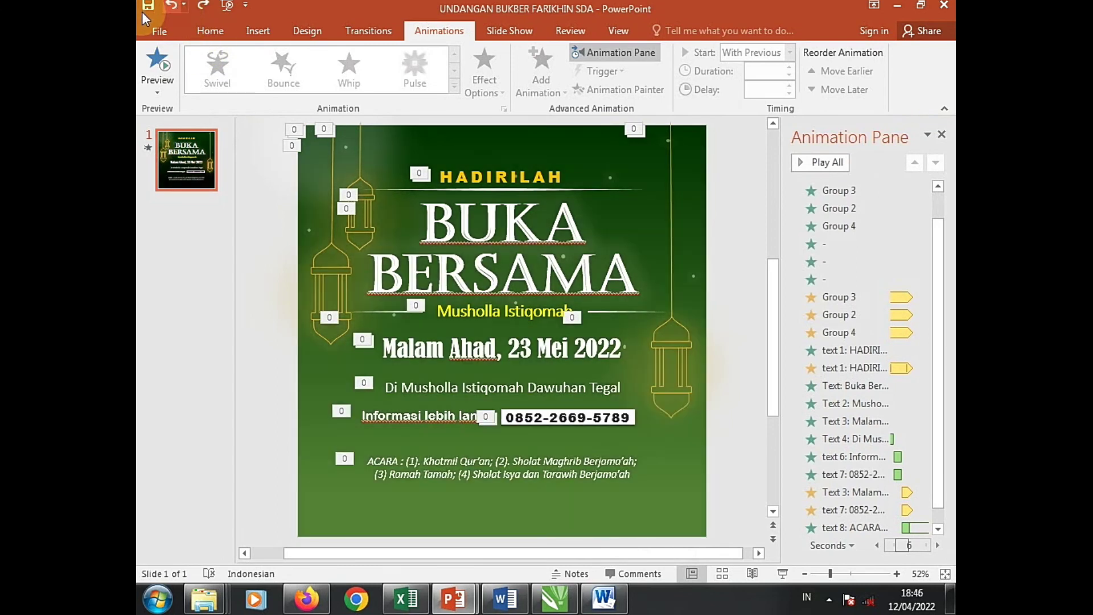
left_click(169, 9)
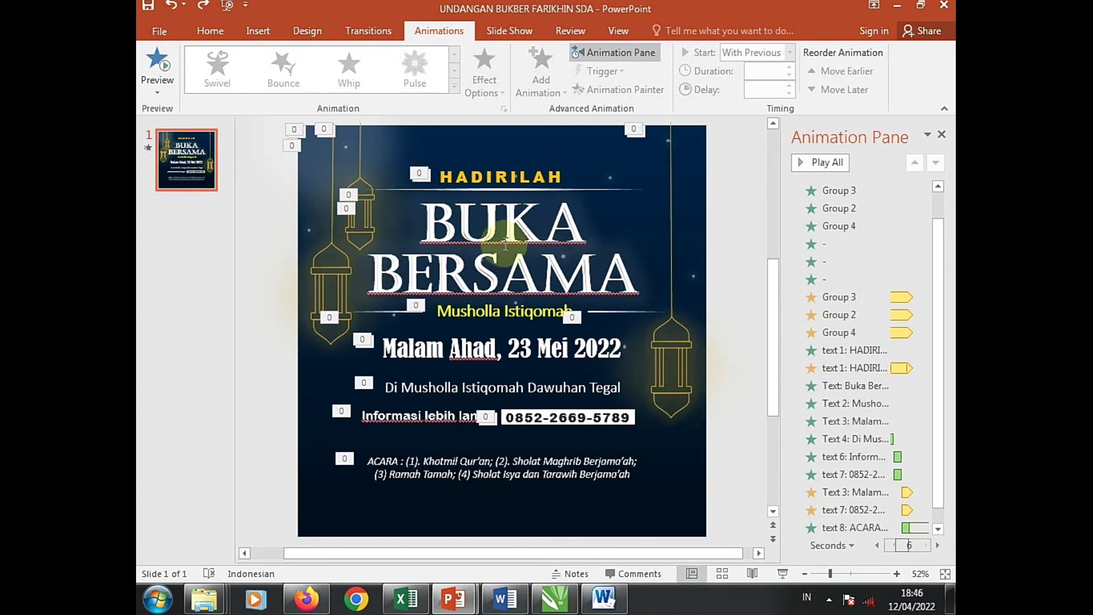
left_click(820, 162)
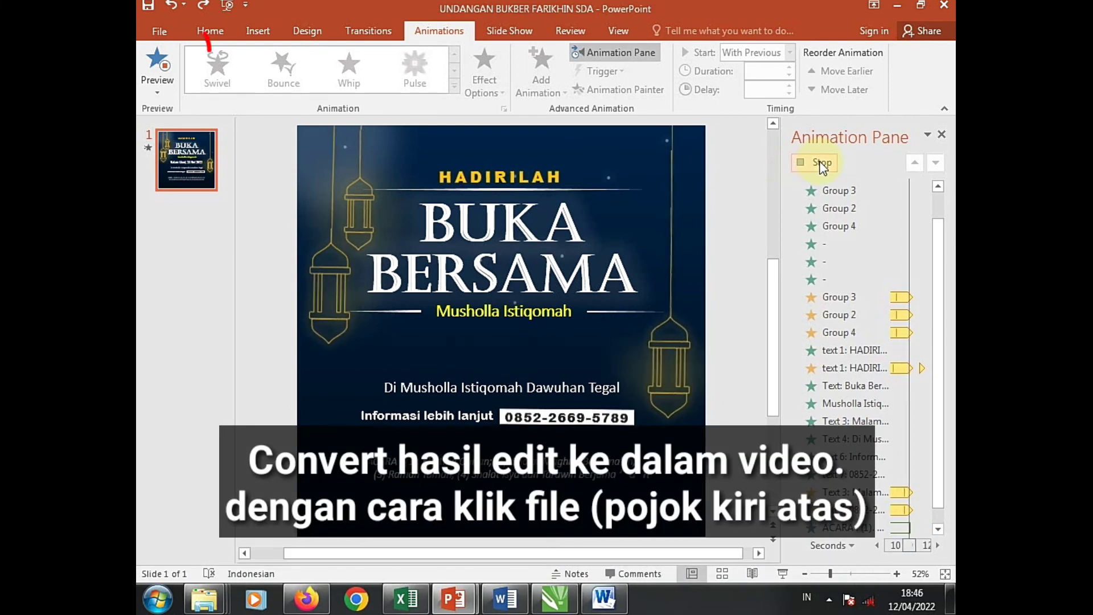
- Stop the preview and export the slide as an Internet Quality (720 x 720) video
left_click(817, 163)
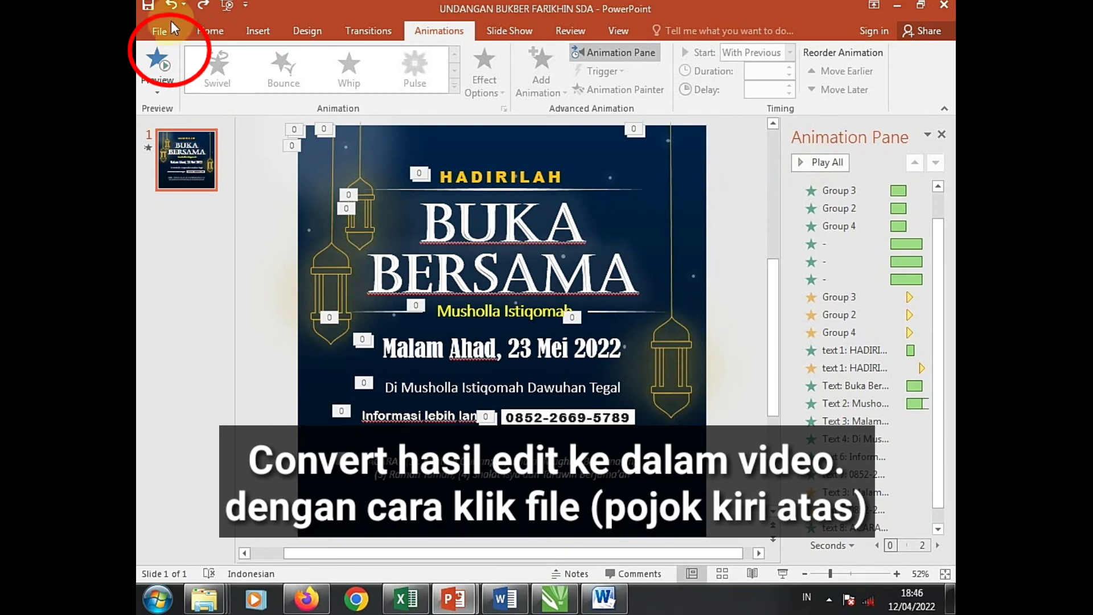
left_click(161, 34)
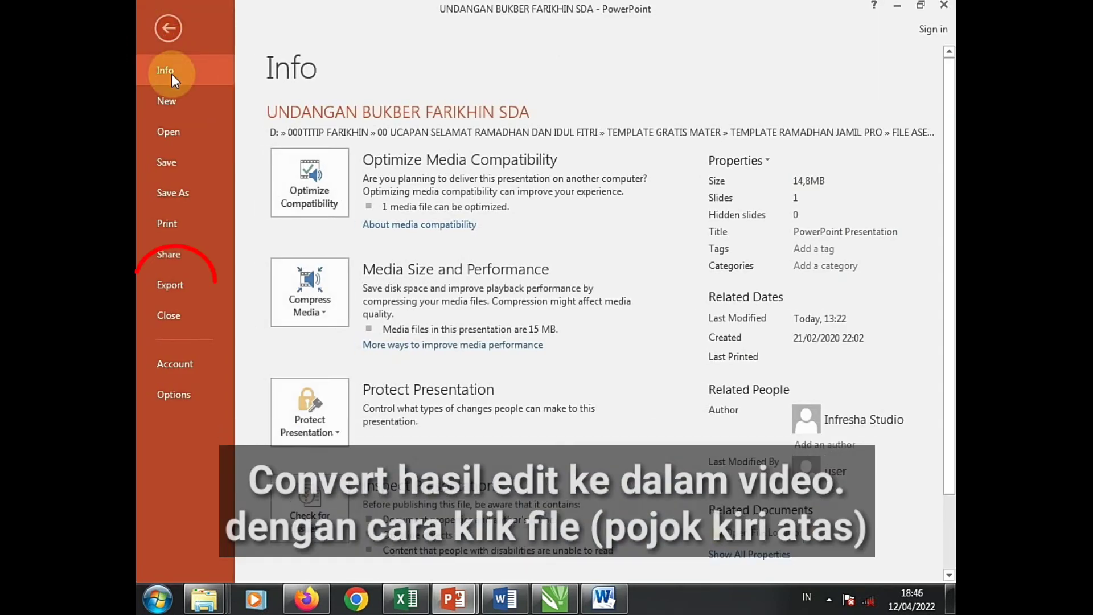
left_click(173, 285)
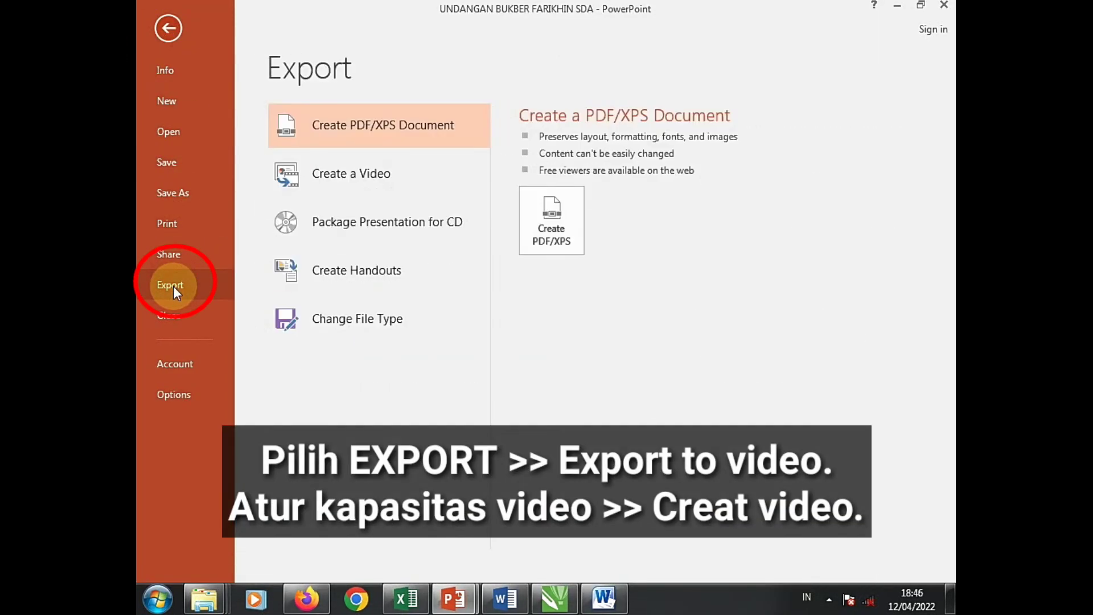
left_click(371, 181)
left_click(658, 240)
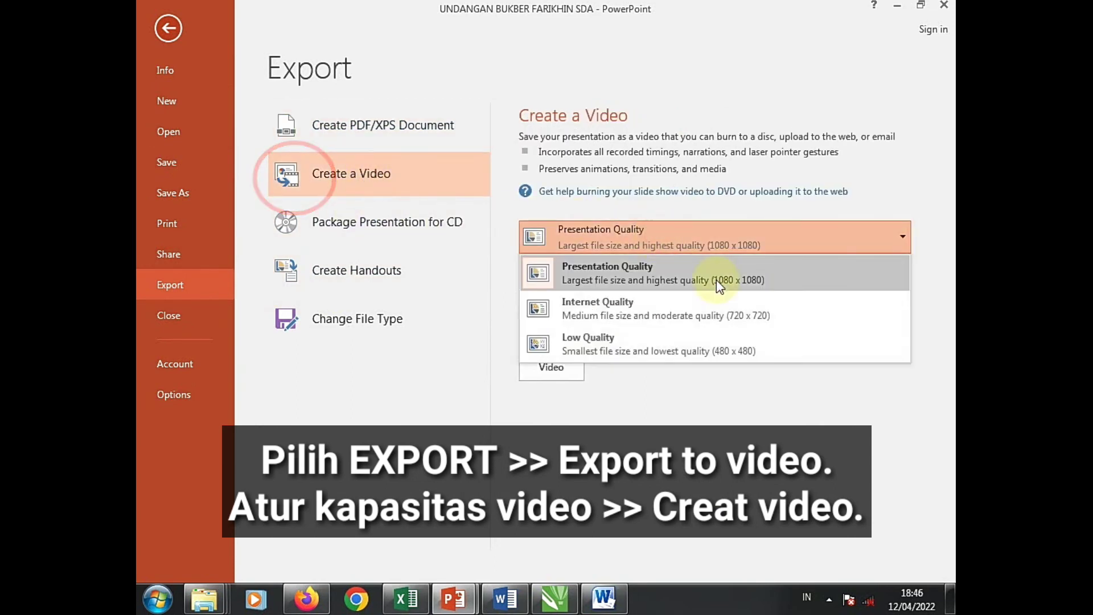
left_click(692, 316)
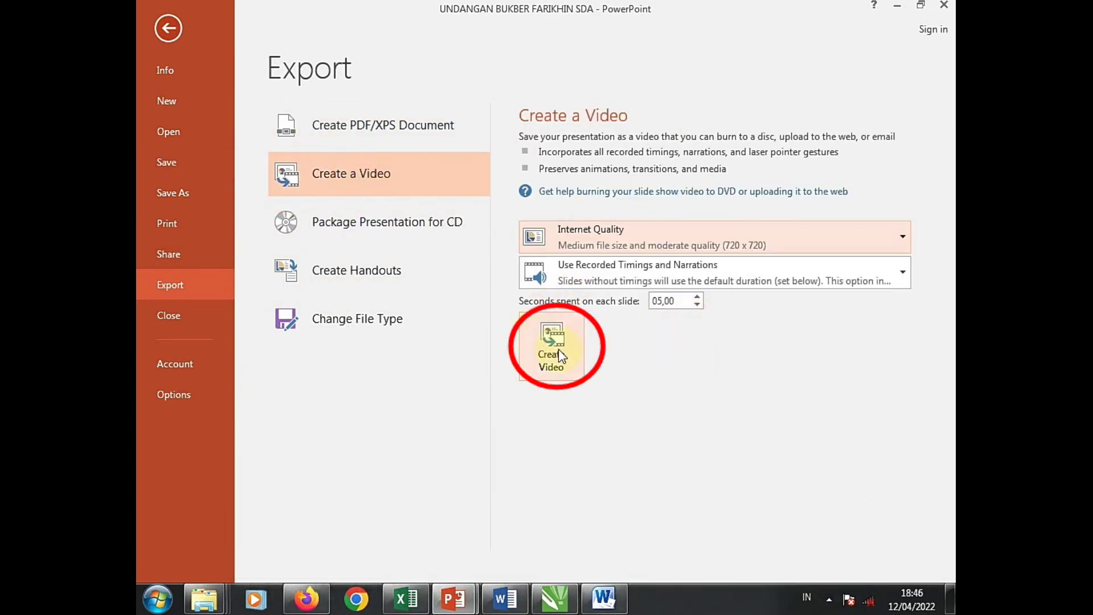
left_click(558, 349)
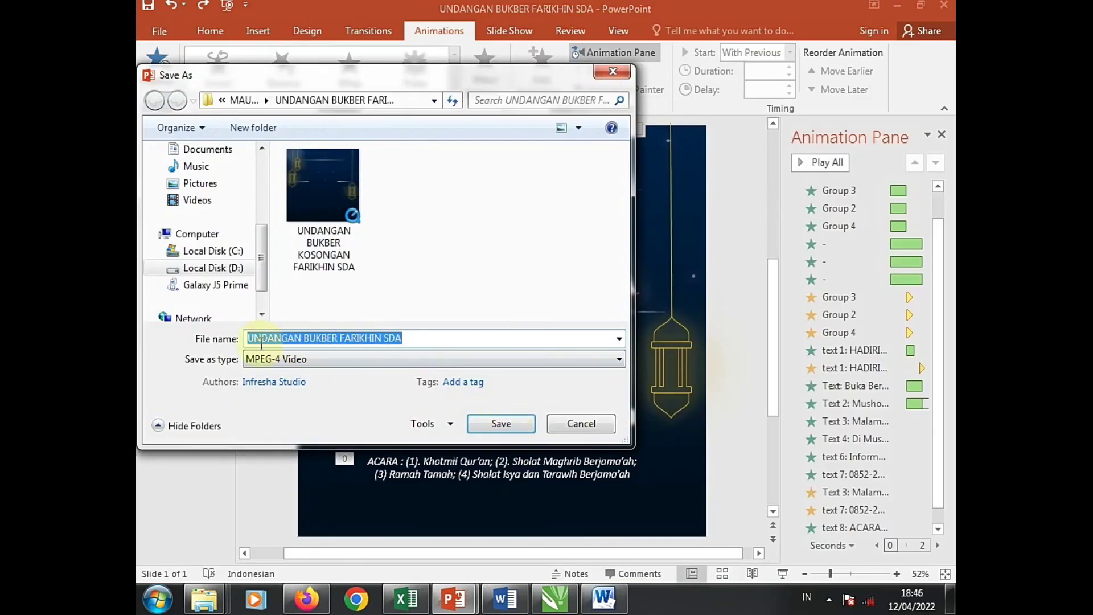
- Rename the video file to UNDANGAN BUKBER MUSHOLLA ISTIQOMAH and export it as MP4
left_click(418, 341)
left_click_drag(411, 338, 342, 338)
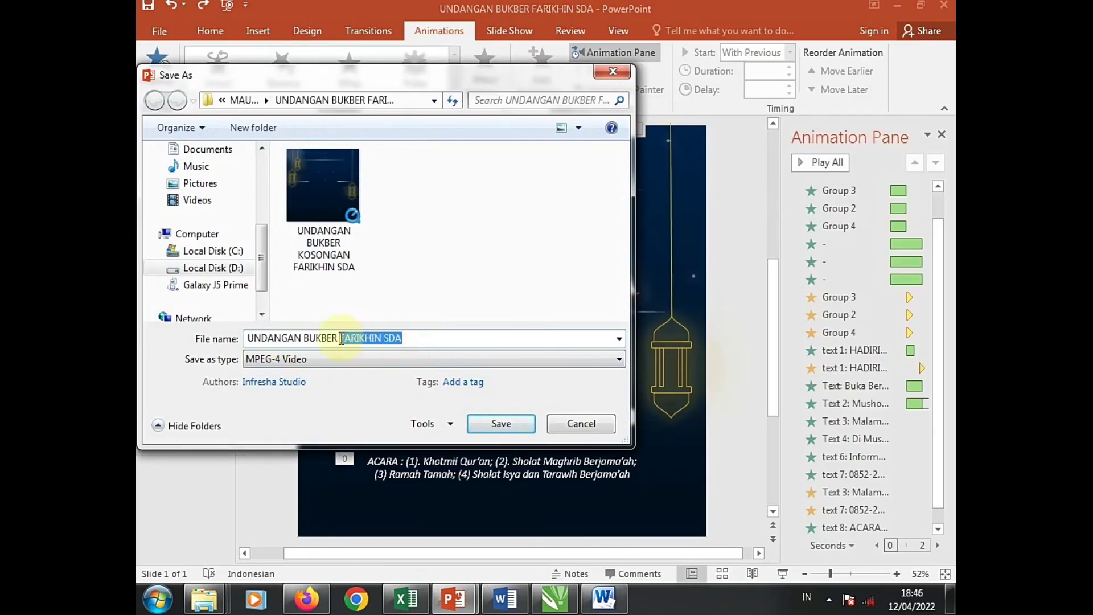
type("MUSHOLL")
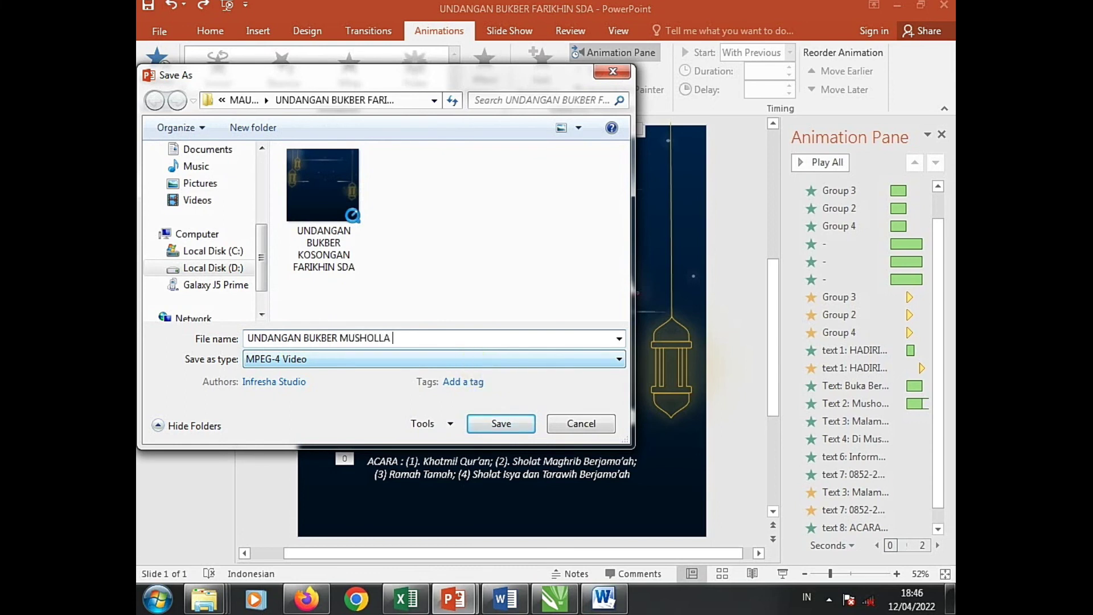
type("QOMAH")
left_click(495, 420)
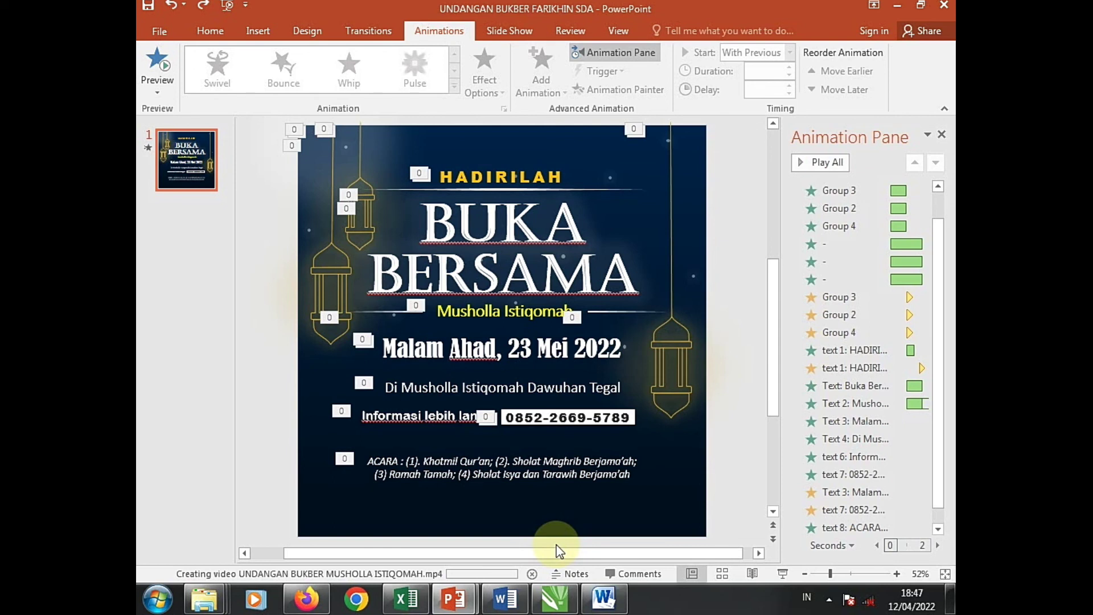
left_click(533, 572)
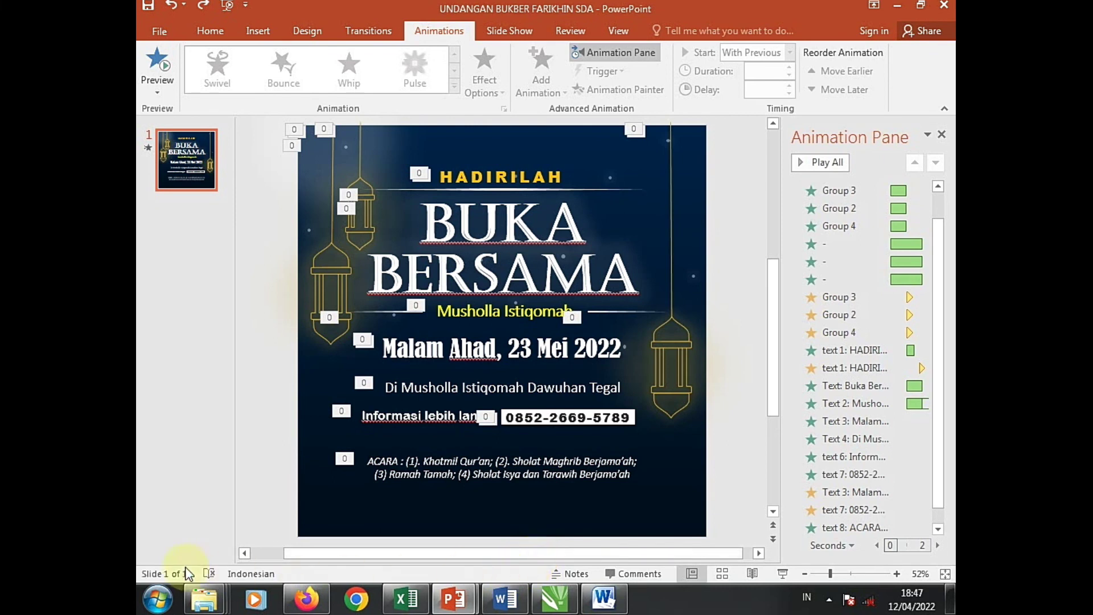
- Open the exported UNDANGAN BUKBER MUSHOLLA ISTIQOMAH video from its Explorer folder in VLC media player
mouse_move(204, 599)
left_click(452, 546)
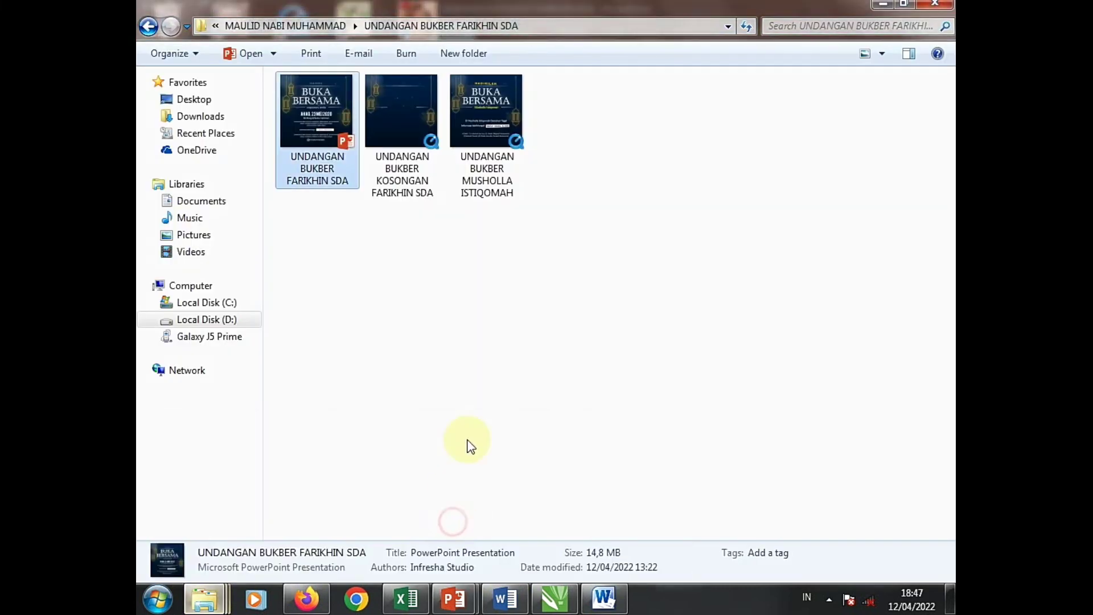
right_click(490, 131)
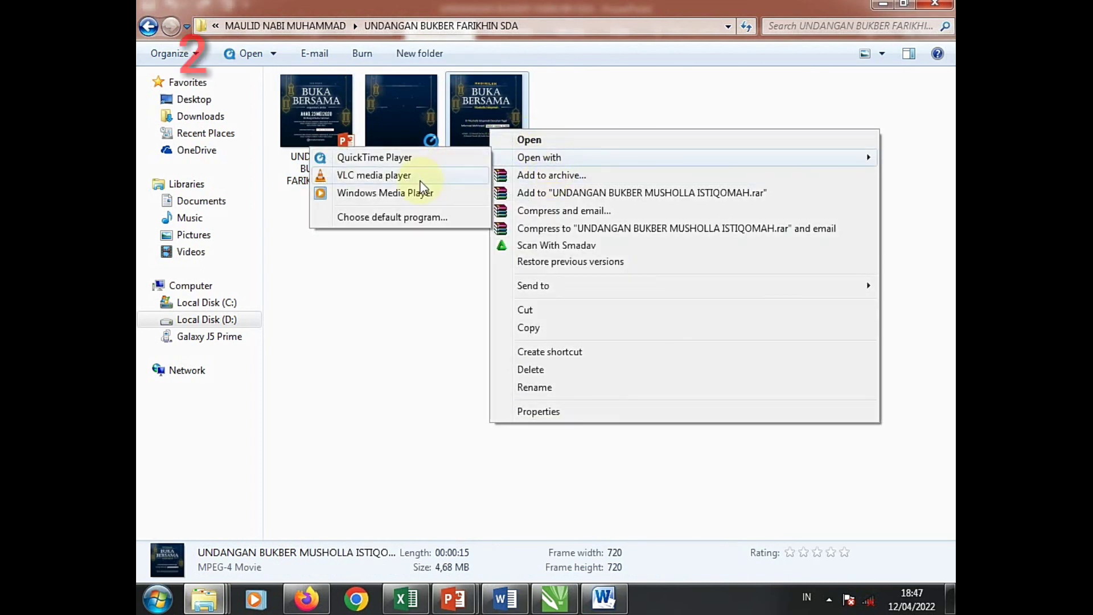
mouse_move(538, 157)
left_click(420, 179)
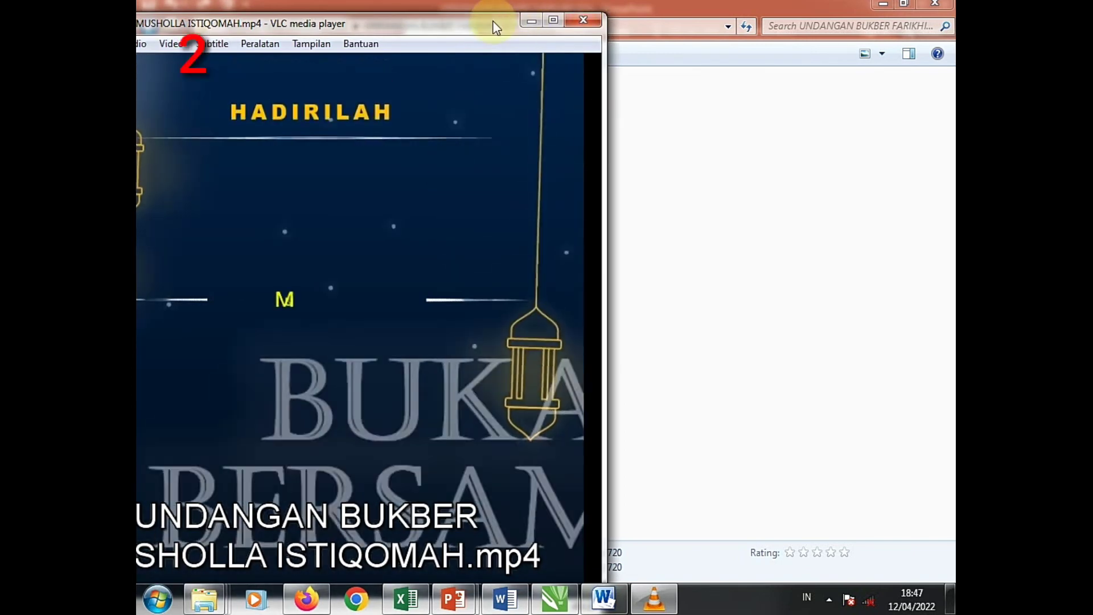
- Watch the exported invitation video in VLC, then close the player
left_click_drag(503, 27, 670, 26)
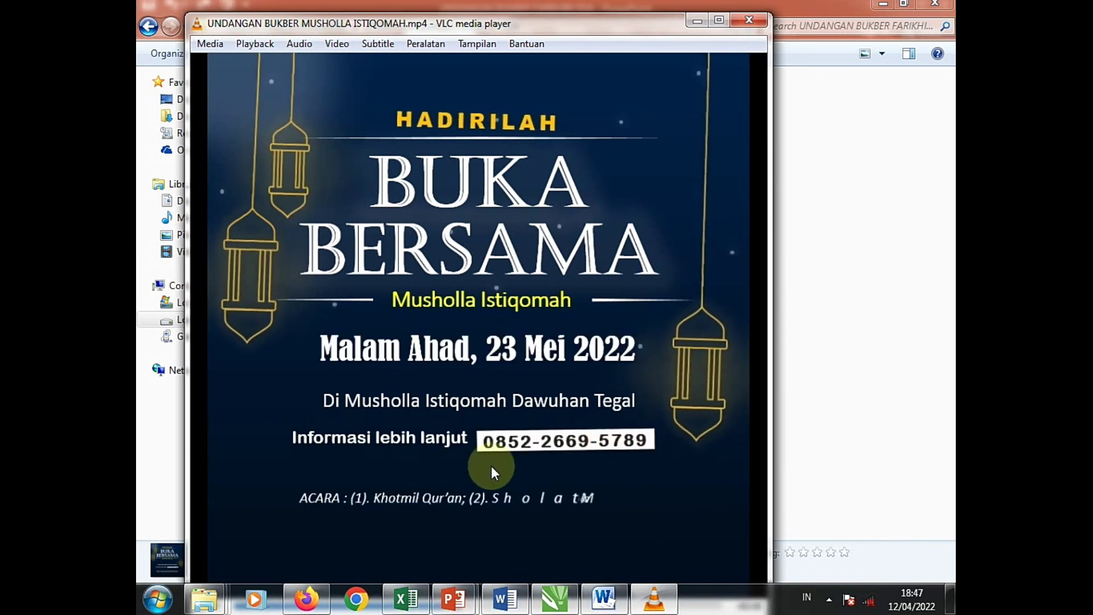
left_click(740, 24)
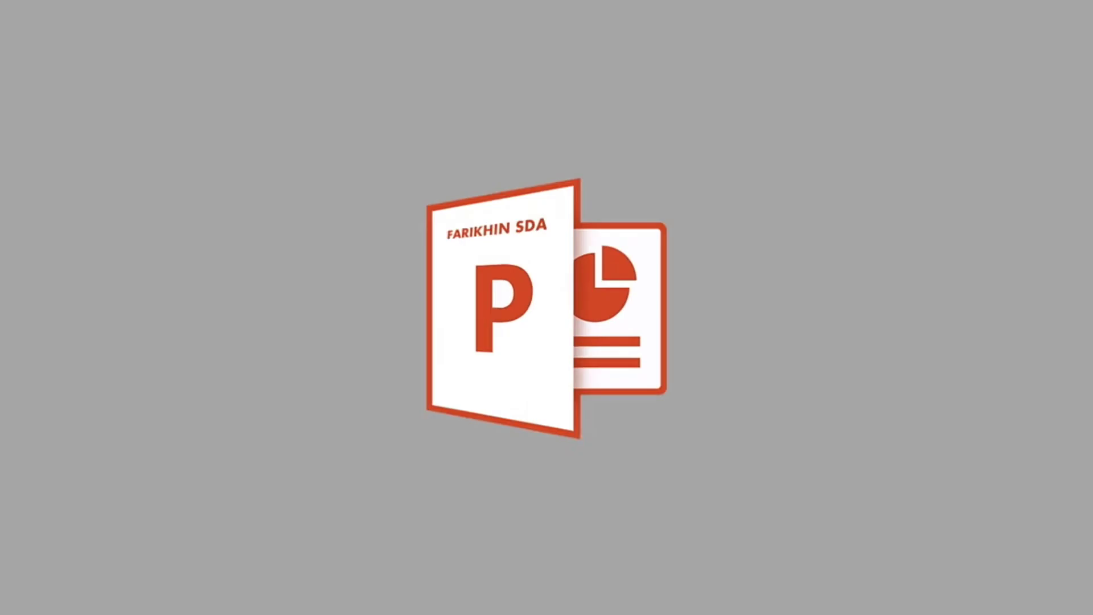